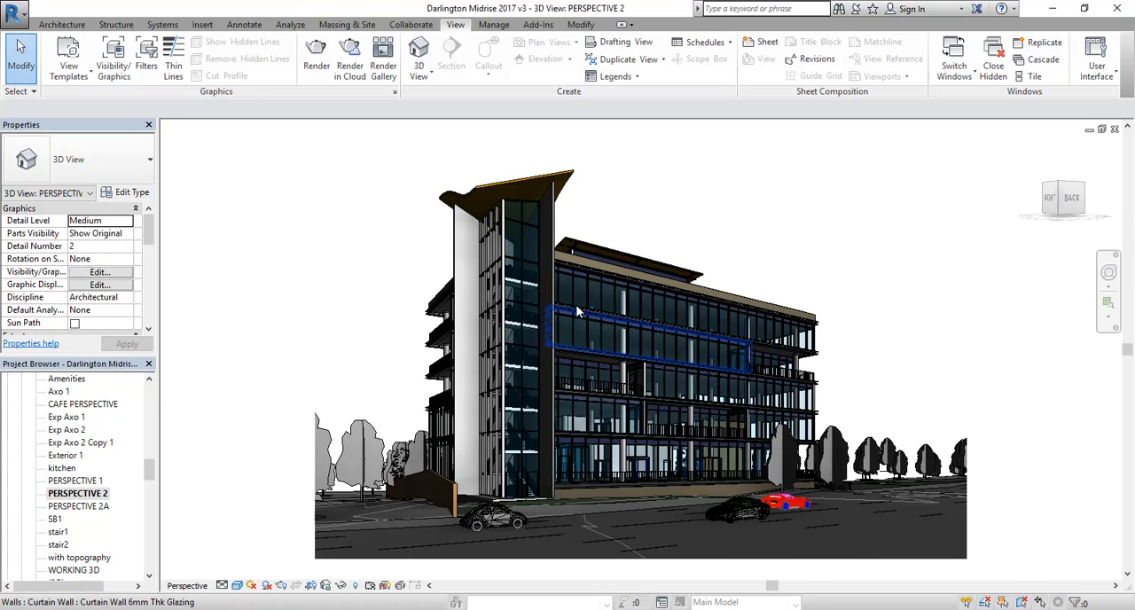
scroll(579, 315, "up", 10)
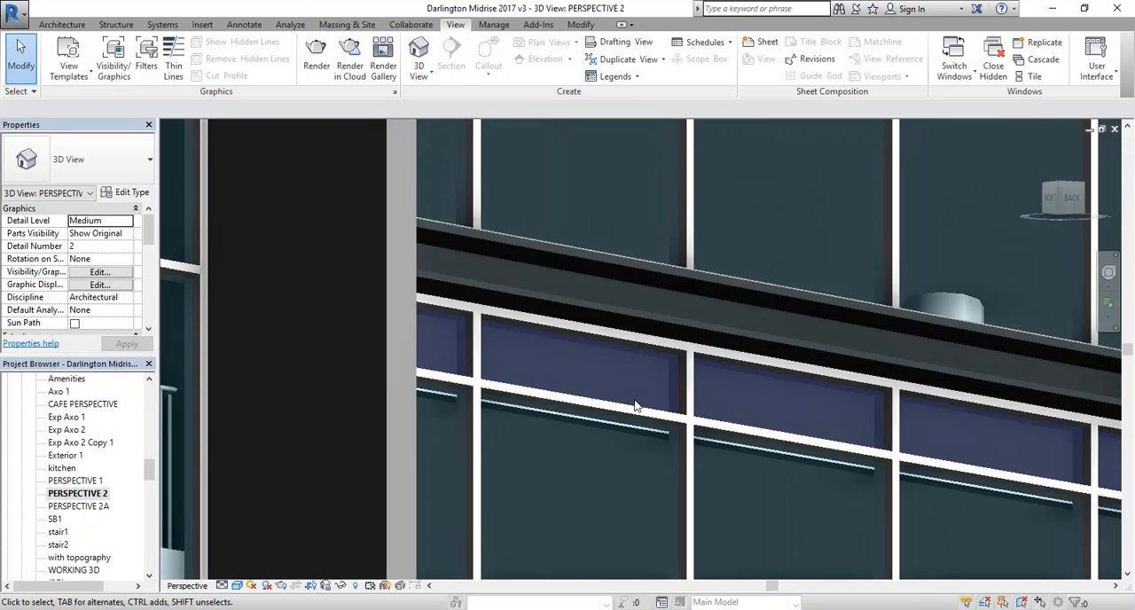
scroll(635, 406, "up", 4)
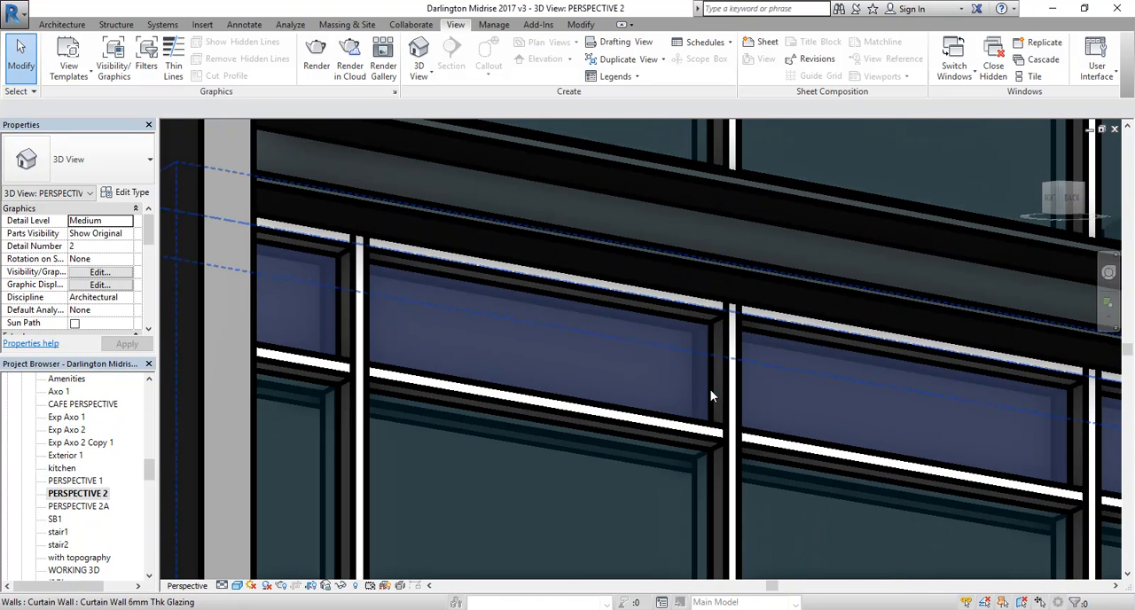
key("Tab")
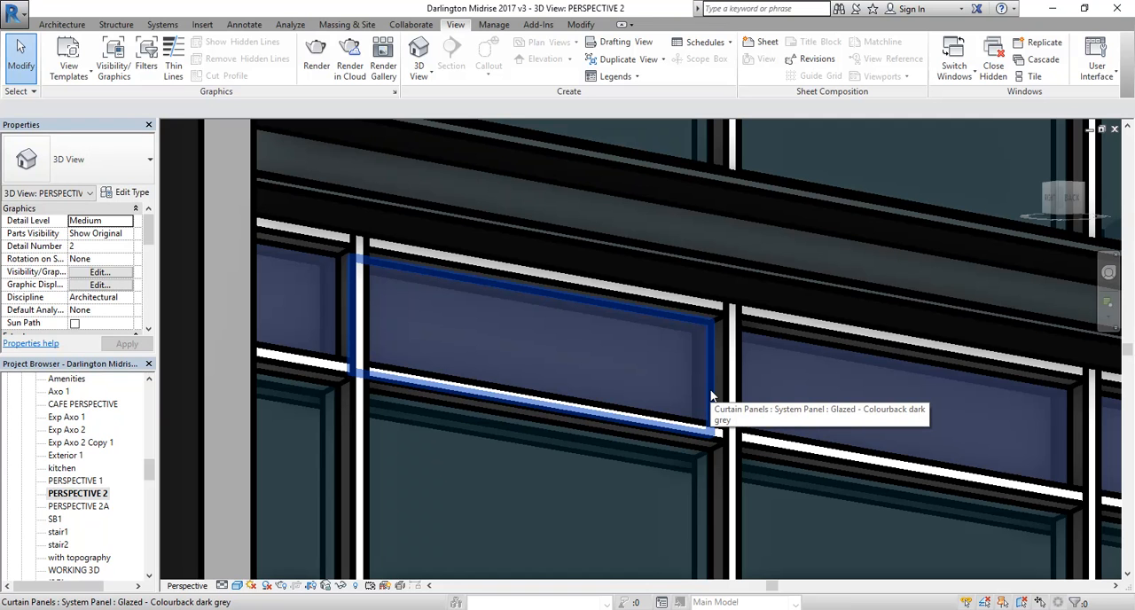
left_click(710, 394)
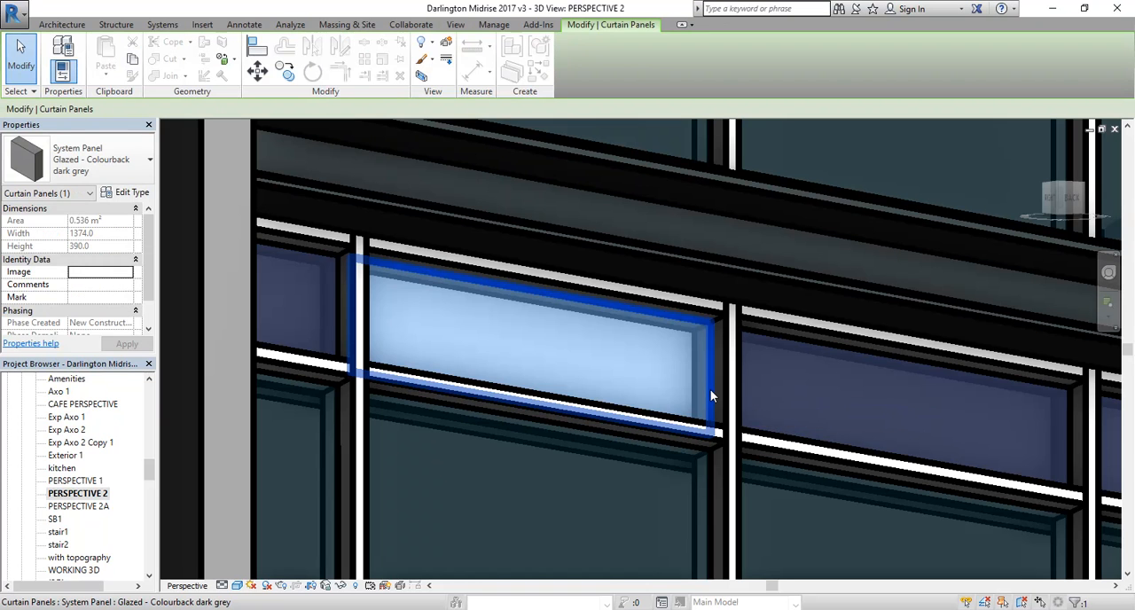
left_click(710, 480)
key("Escape")
Step: Select the glazed curtain panel directly below the dark grey colourback spandrel on the main facade
scroll(603, 485, "down", 3)
middle_click_drag(603, 485, 663, 470)
scroll(663, 470, "down", 3)
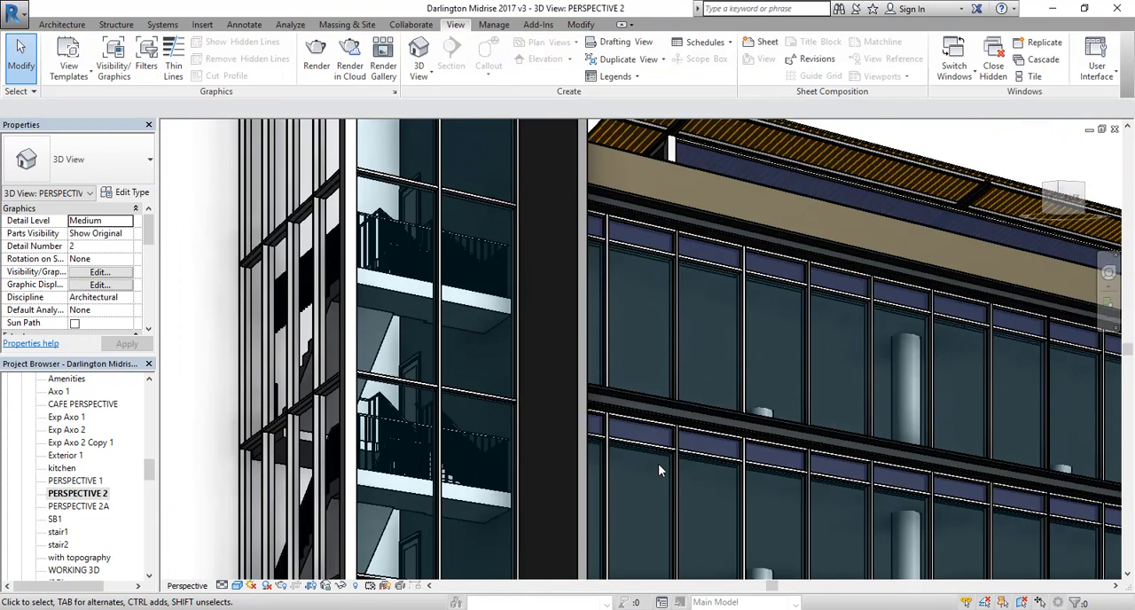
scroll(675, 331, "up", 2)
middle_click_drag(676, 331, 681, 327)
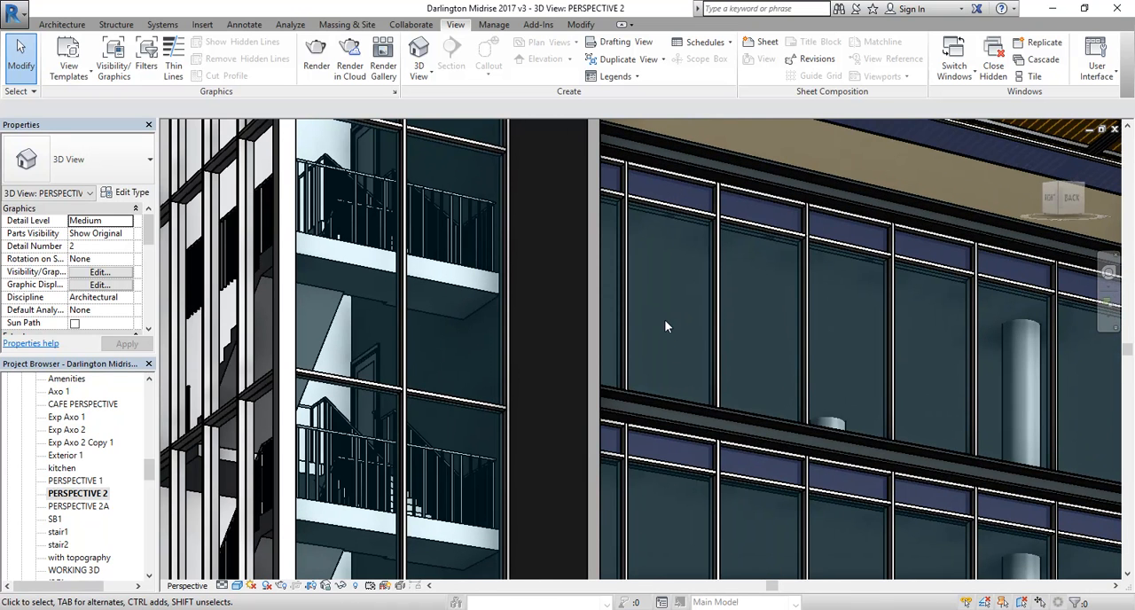
scroll(677, 492, "up", 3)
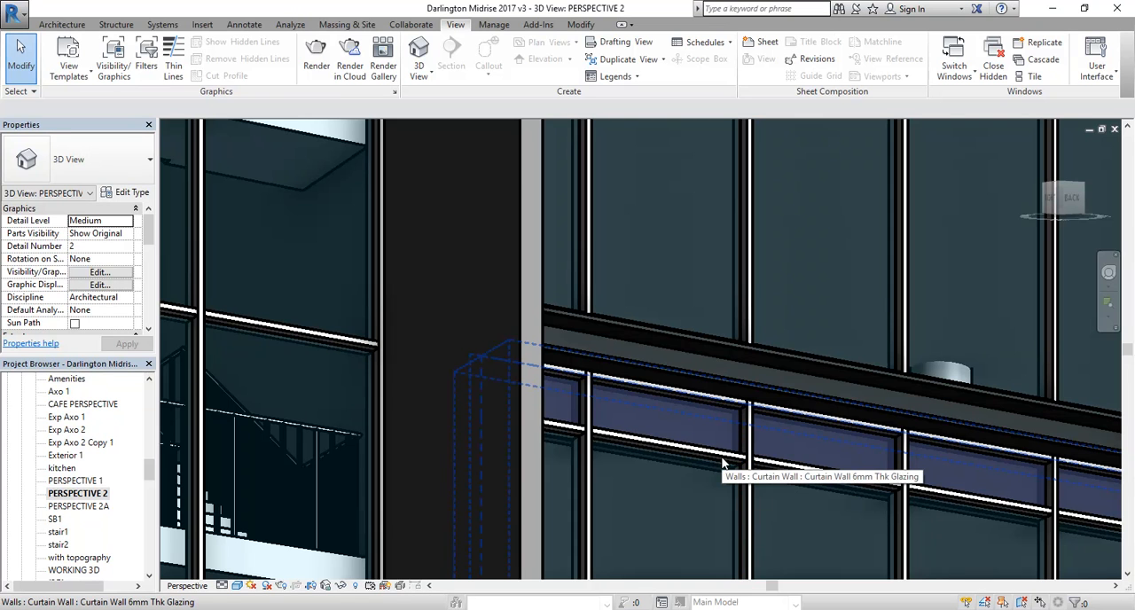
key("Tab")
key("Tab")
key("Tab")
key("Tab")
key("Tab")
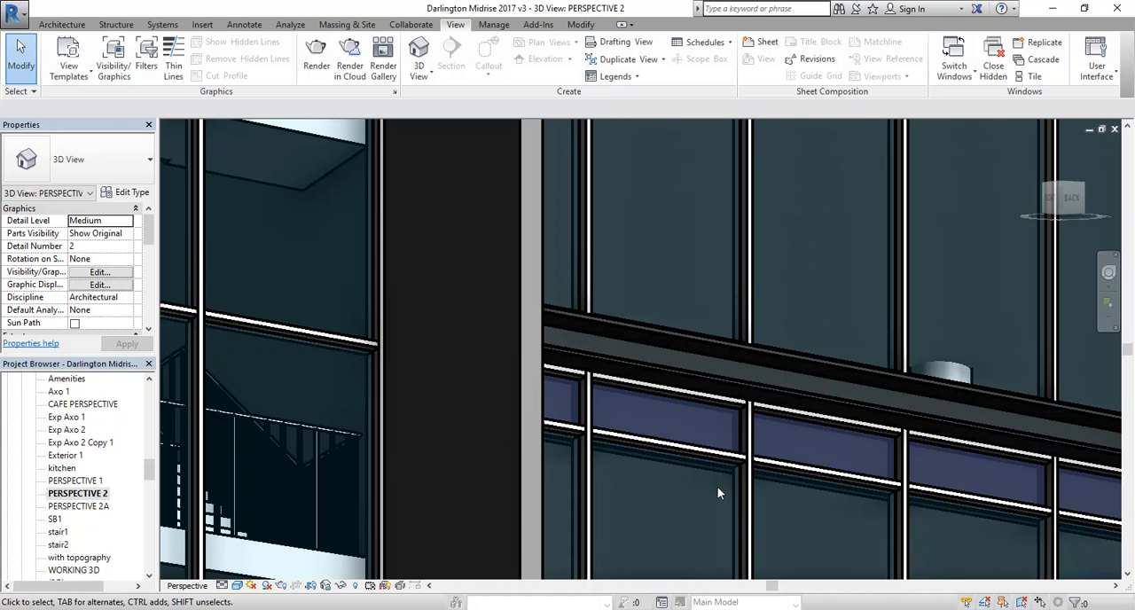
scroll(723, 470, "up", 5)
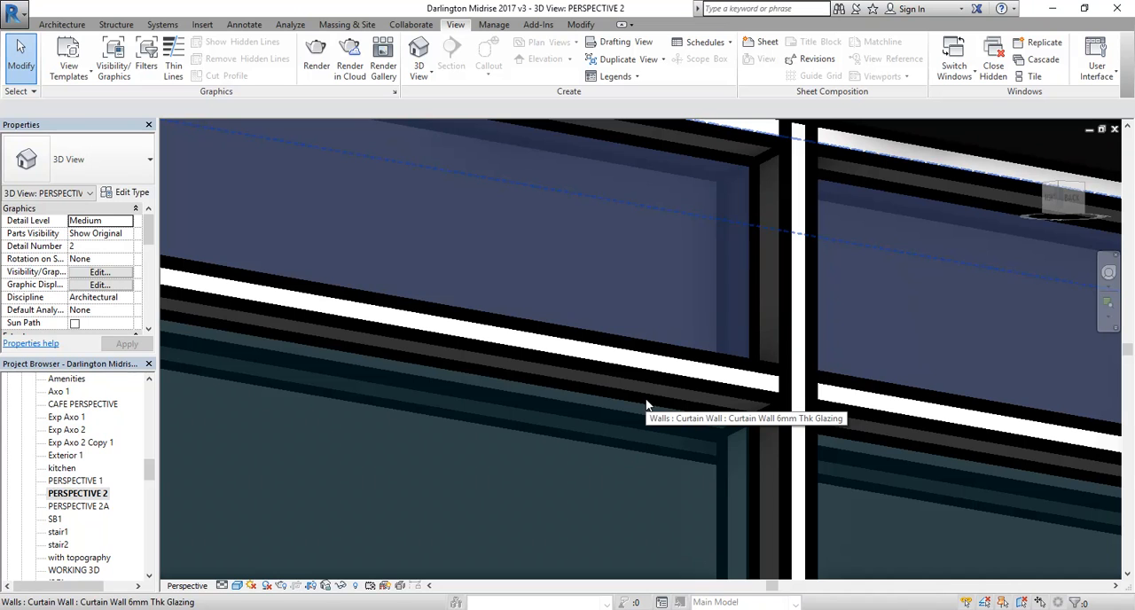
key("Tab")
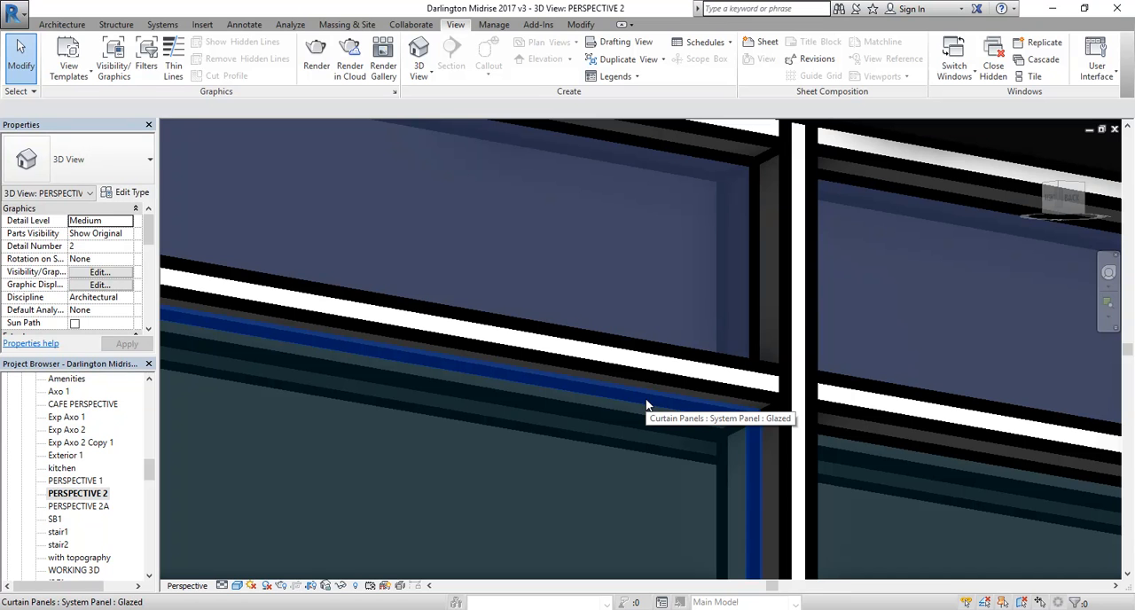
left_click(647, 403)
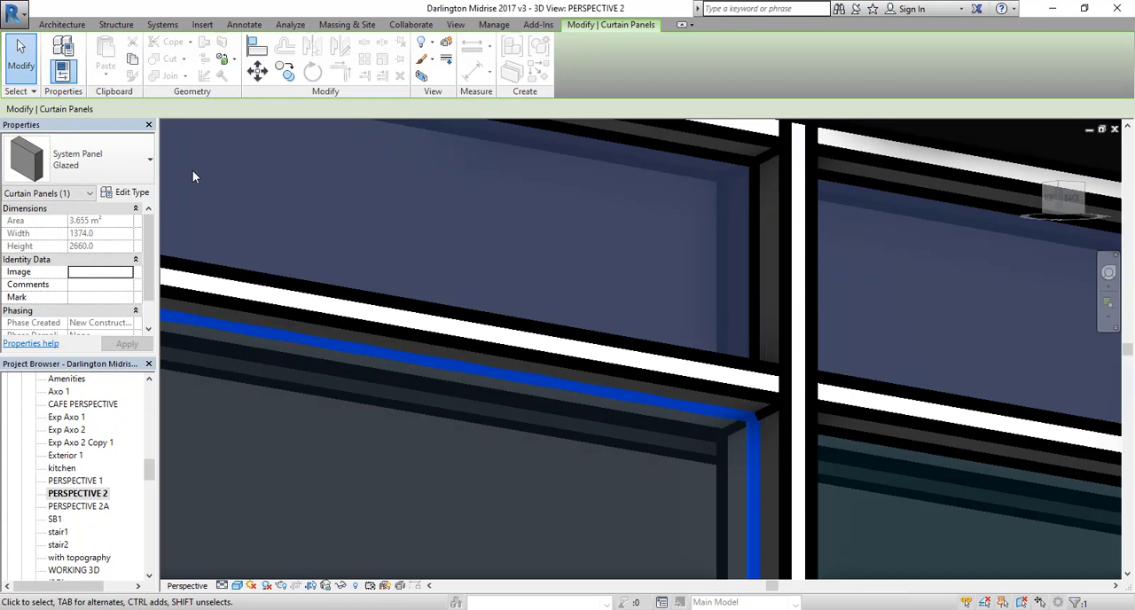
Step: Open the Glazed panel type's Glass material for editing and show its appearance settings
mouse_move(148, 246)
left_mouse_down()
mouse_move(150, 268)
mouse_move(152, 229)
left_mouse_up()
mouse_move(145, 234)
left_mouse_down()
mouse_move(145, 253)
mouse_move(144, 232)
left_mouse_up()
left_click(131, 192)
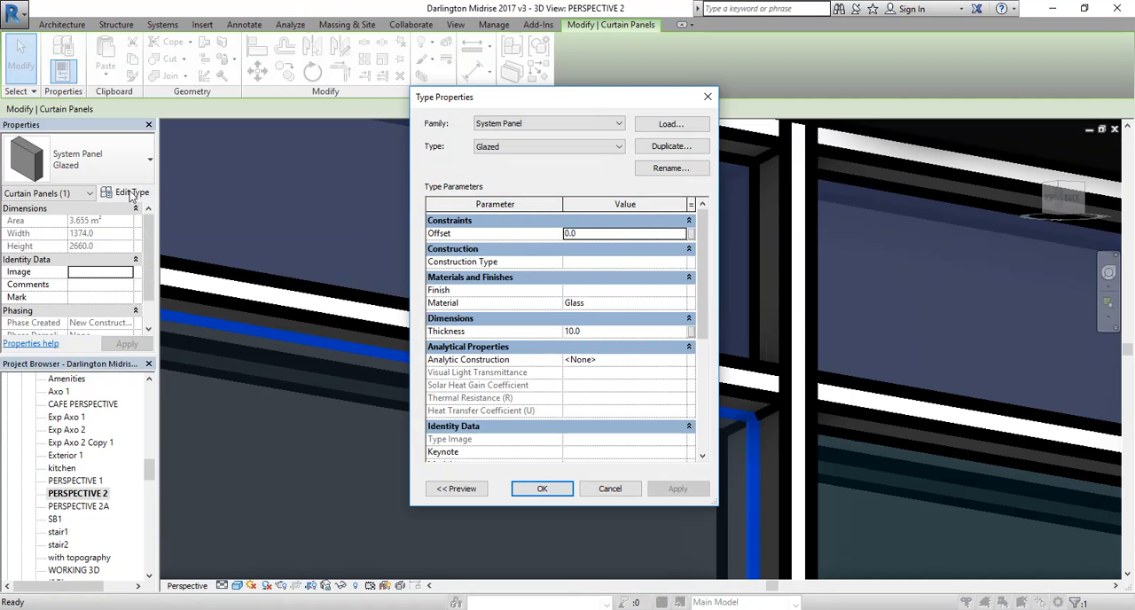
left_click(608, 305)
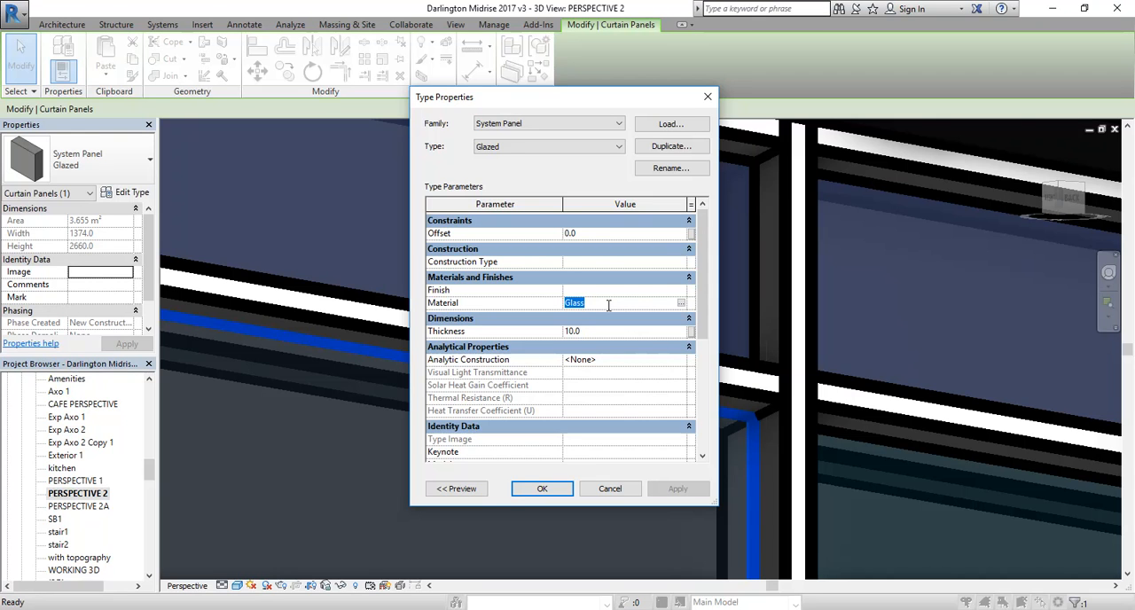
left_click(681, 304)
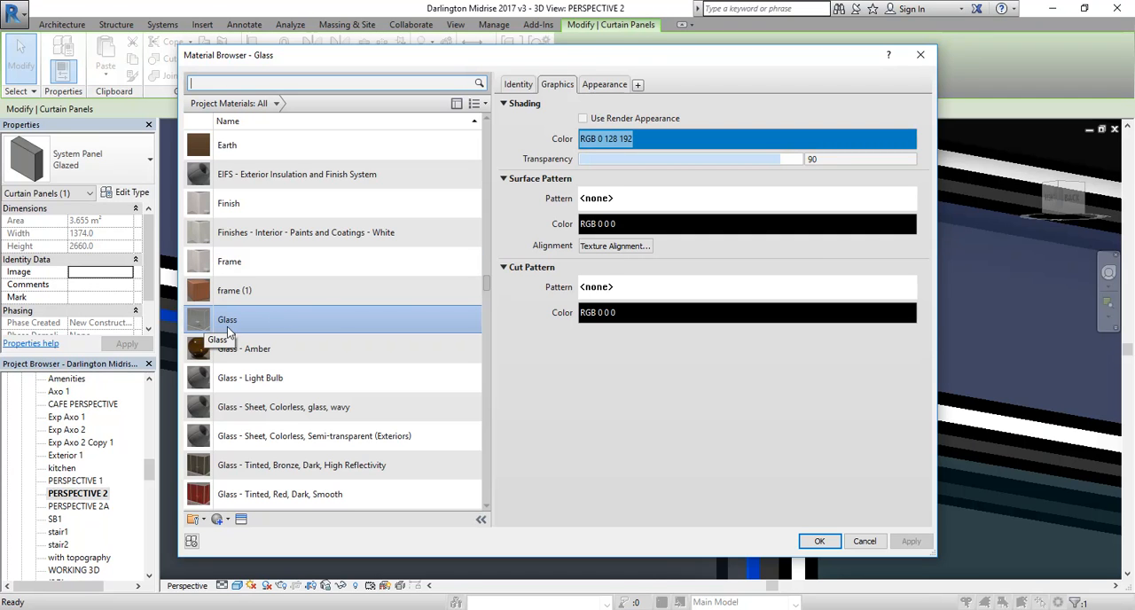
left_click(604, 85)
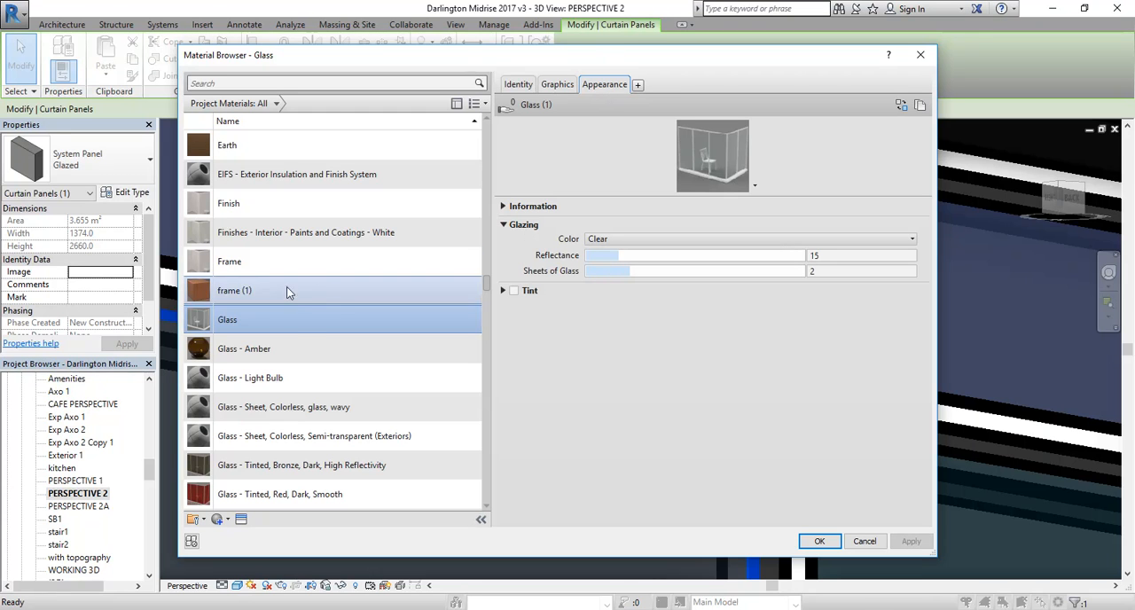
Step: Compare the appearance settings of Glass - Amber and Glass - Light Bulb with those of the Glass material
left_click(241, 352)
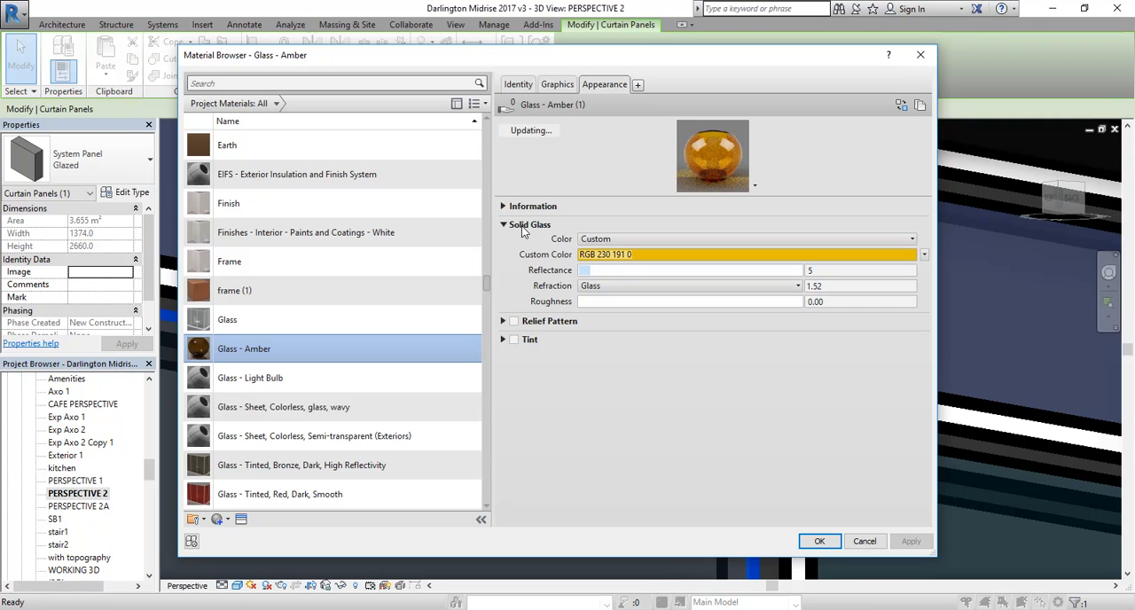
left_click(228, 381)
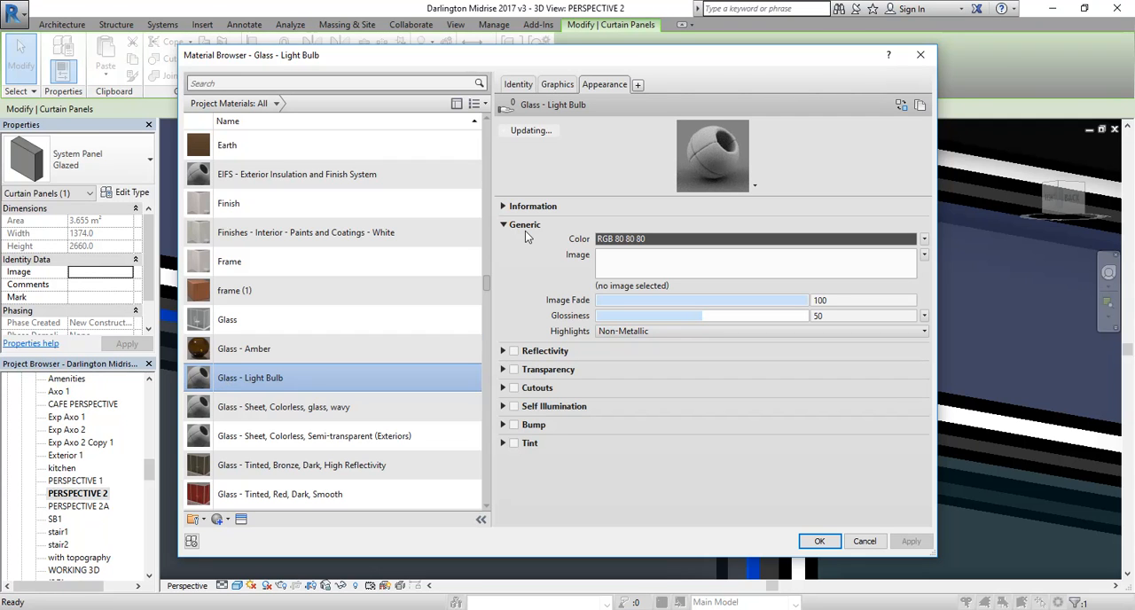
left_click(228, 326)
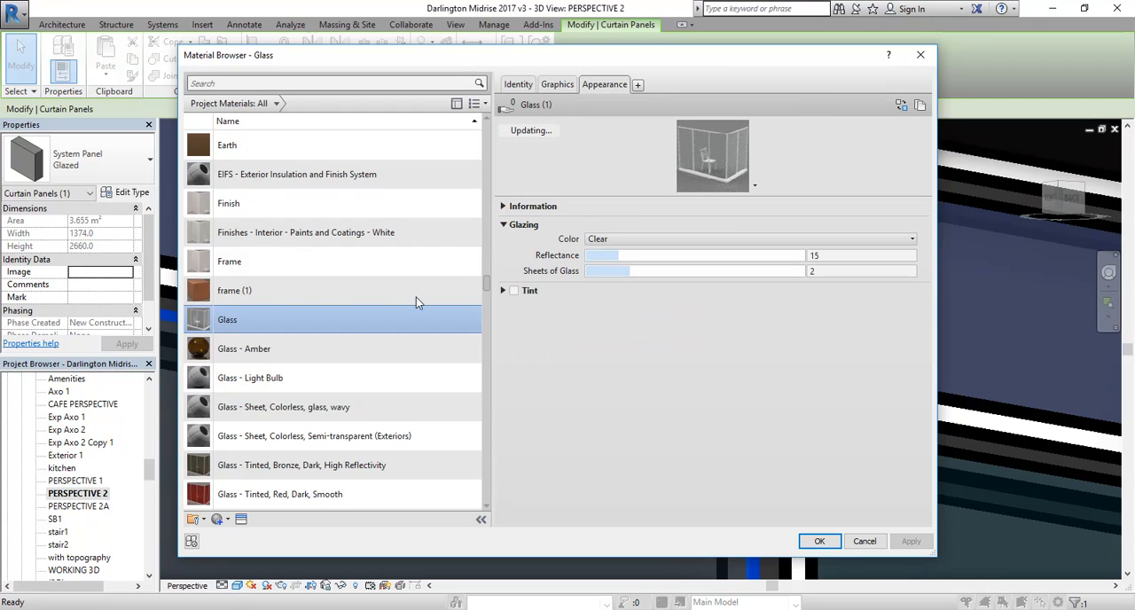
left_click(260, 350)
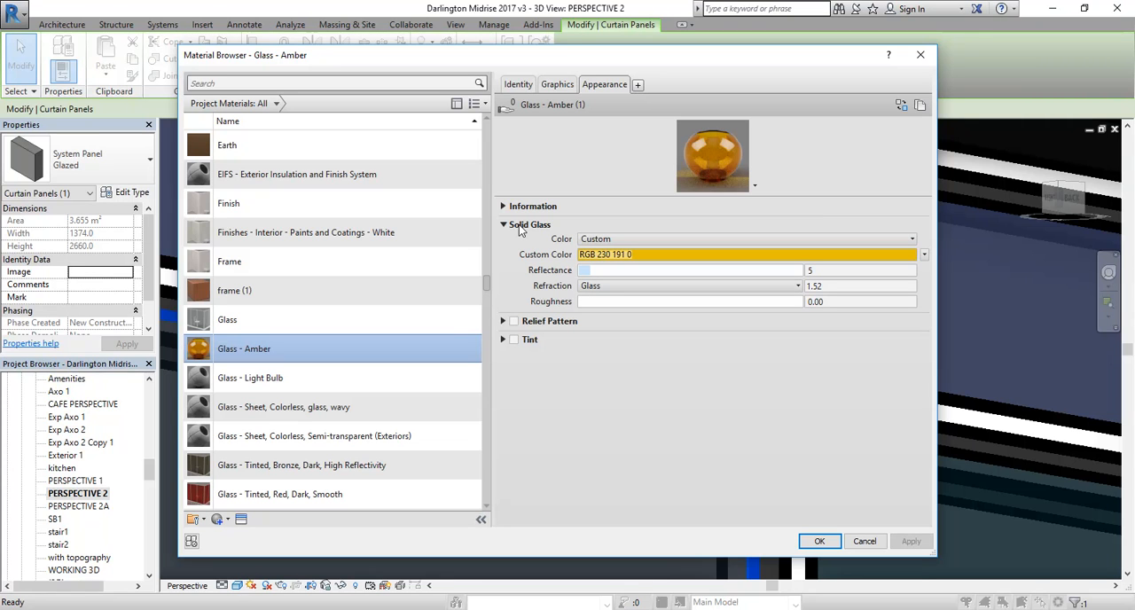
left_click(234, 323)
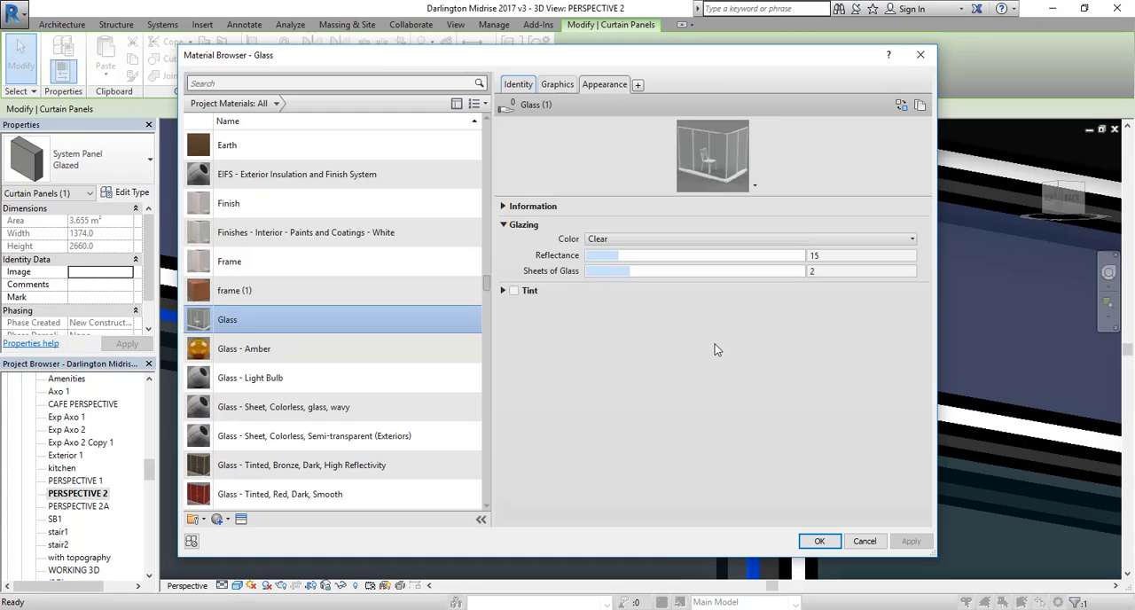
Step: Check the glazing colour options of the Glass material and set its reflectance to 20
left_click(787, 240)
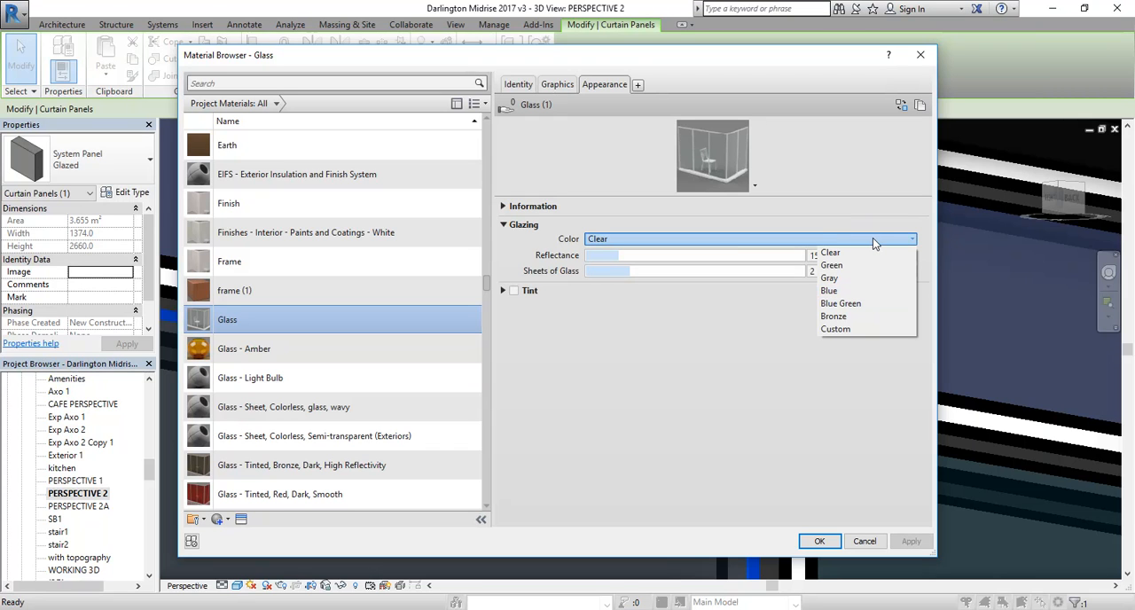
left_click(849, 245)
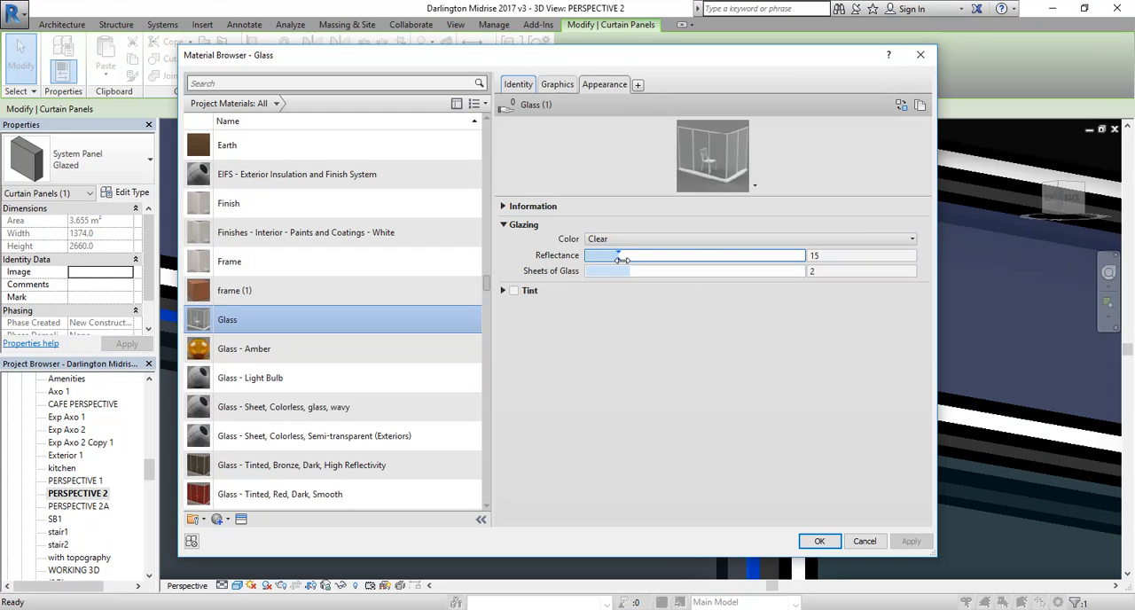
left_click_drag(618, 254, 630, 254)
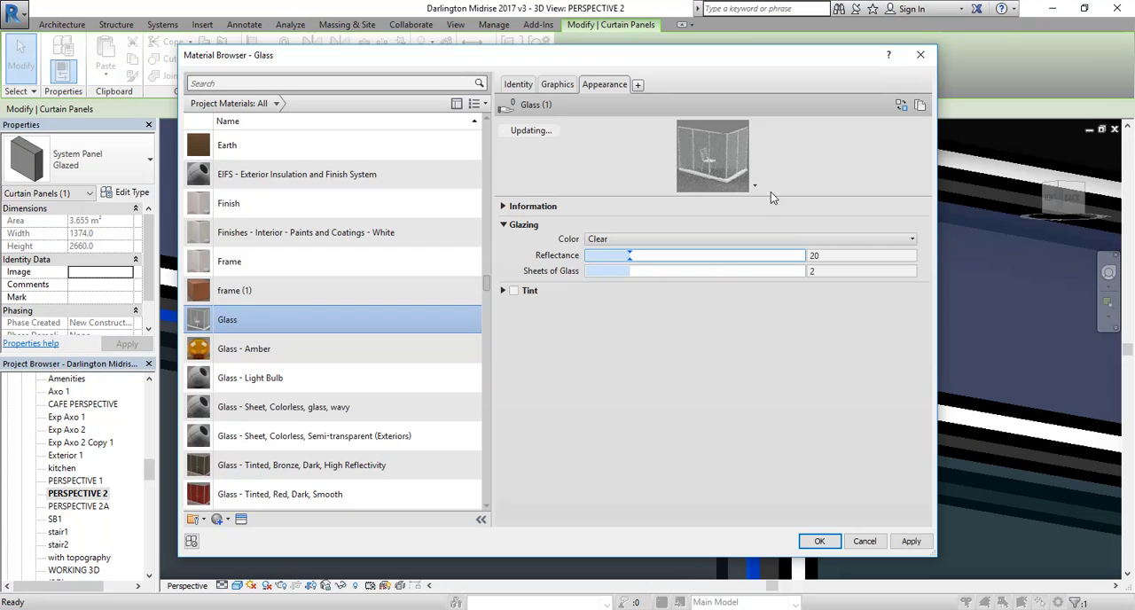
Step: Enlarge the Glass material's appearance preview and check its render quality options
left_click_drag(788, 193, 787, 298)
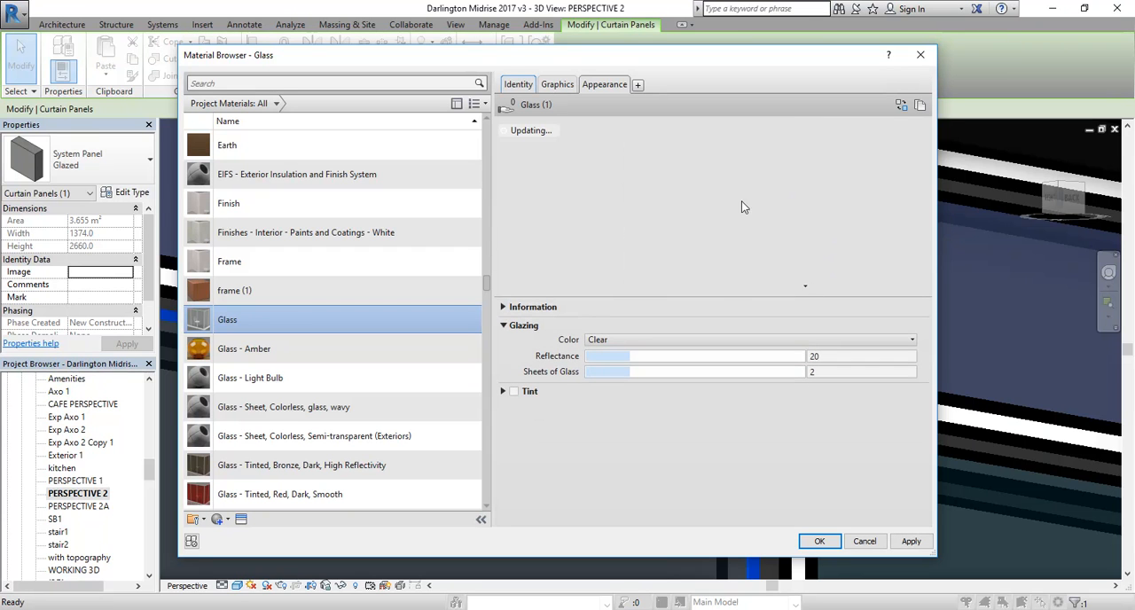
left_click(804, 285)
mouse_move(788, 330)
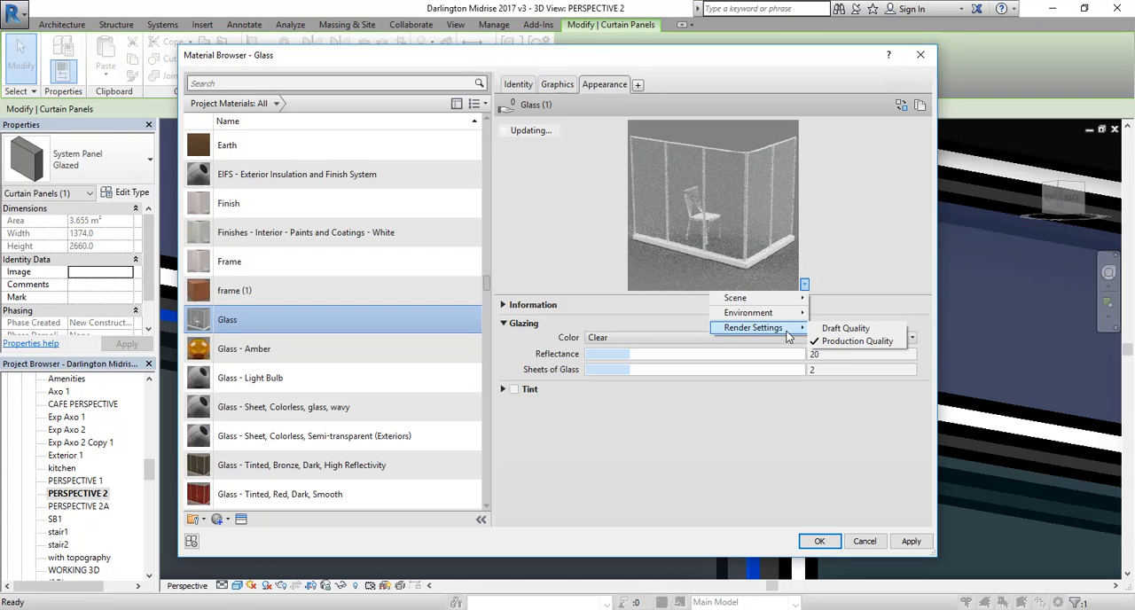
left_click(851, 251)
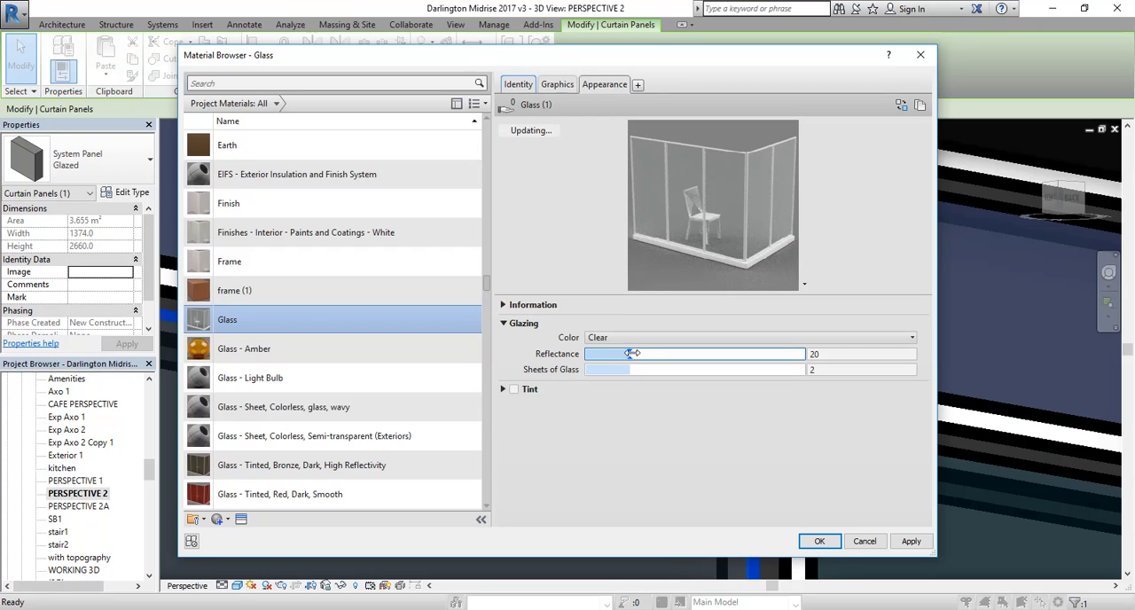
Step: Set the reflectance of the Glass material to 47
left_click_drag(631, 356, 682, 355)
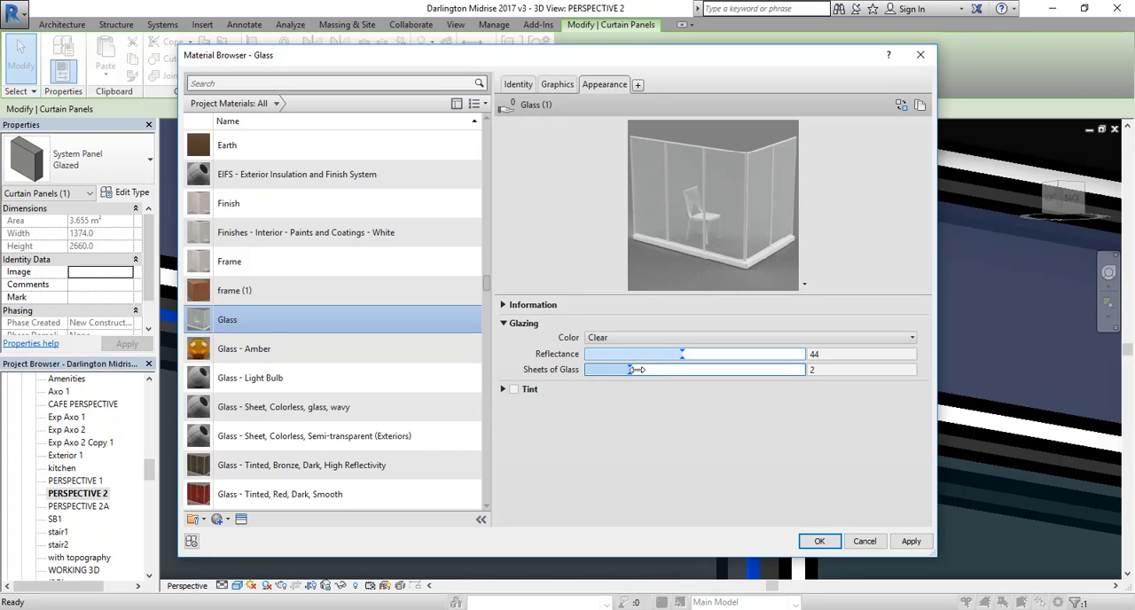
left_click(690, 354)
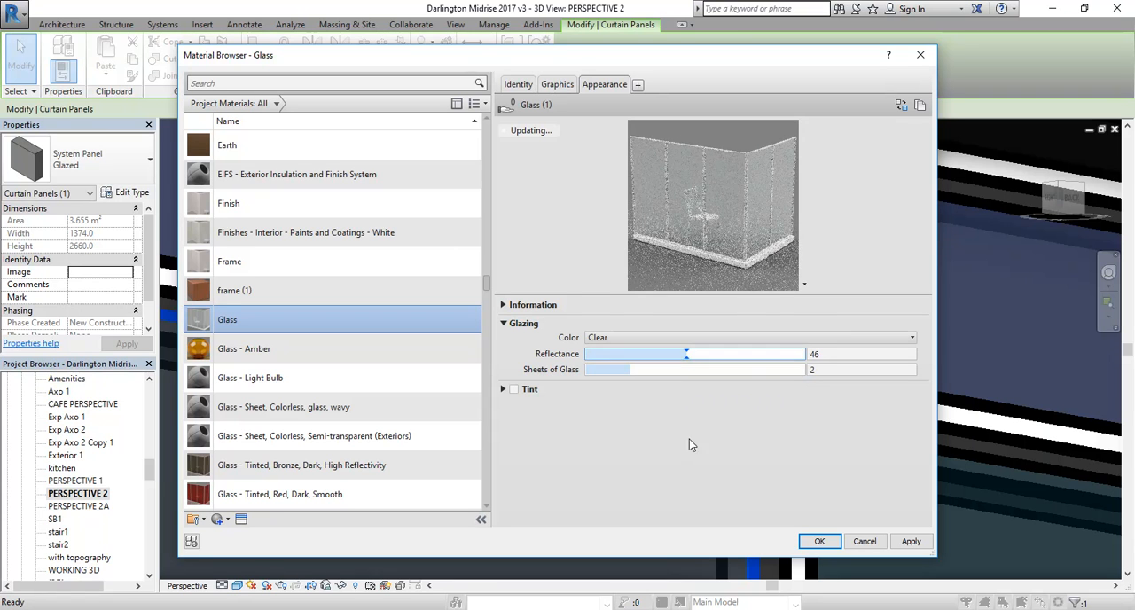
left_click(688, 354)
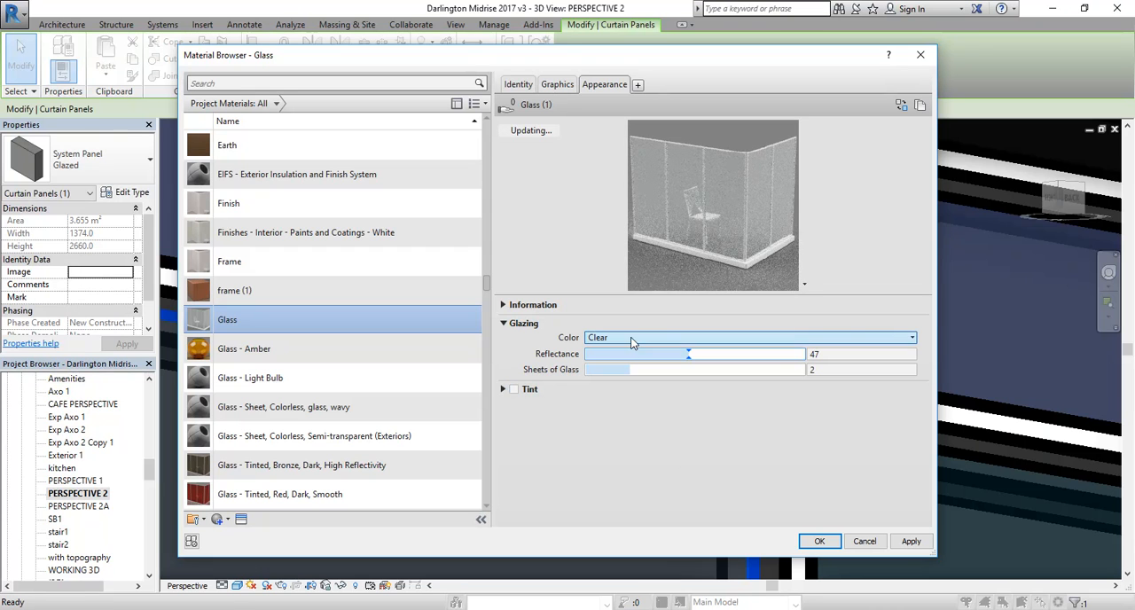
Step: Try a tint on the Glass material, turn it off again, and accept the material and panel type settings
left_click(513, 390)
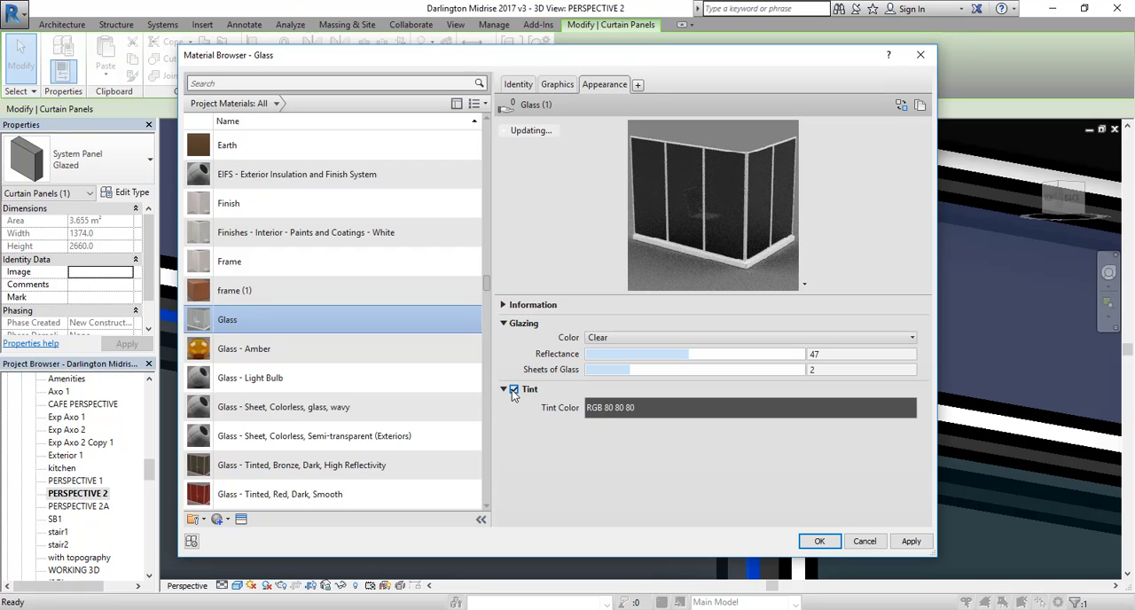
left_click(514, 390)
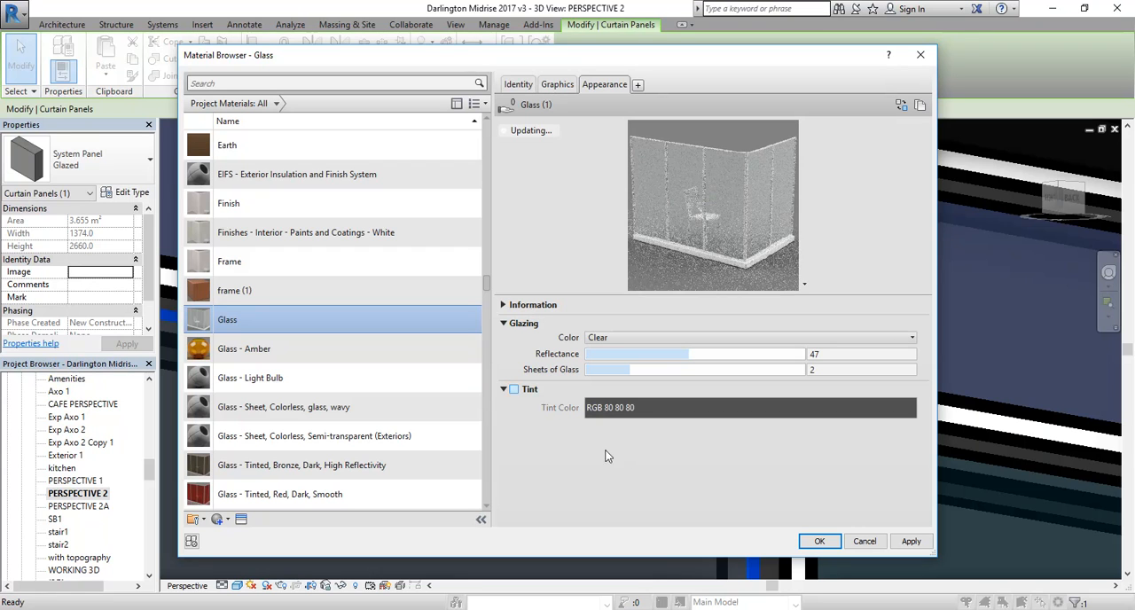
left_click(819, 541)
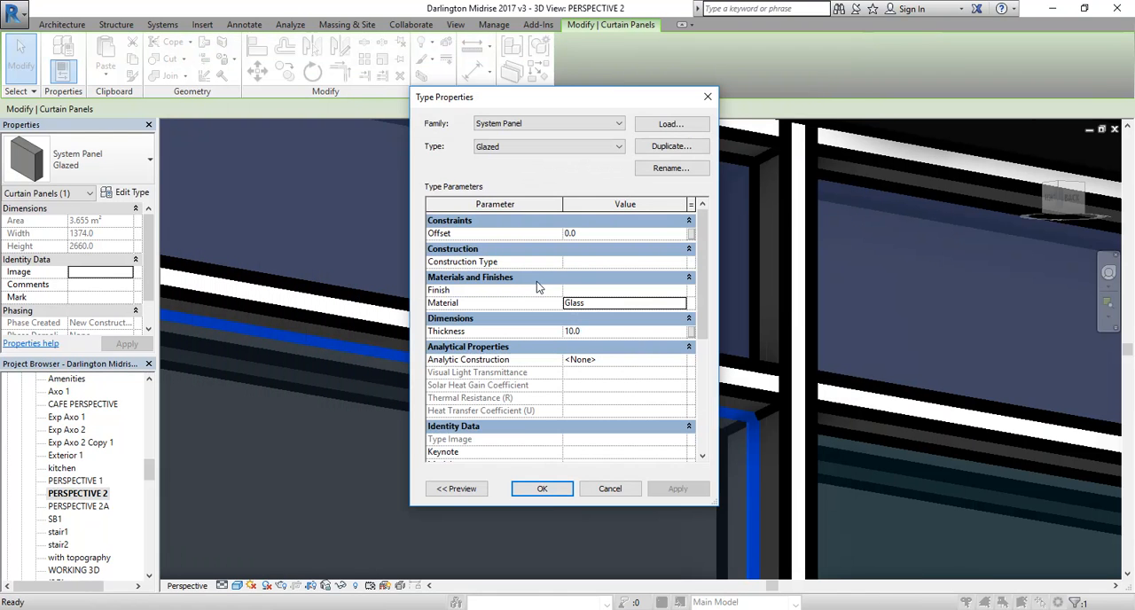
left_click(557, 491)
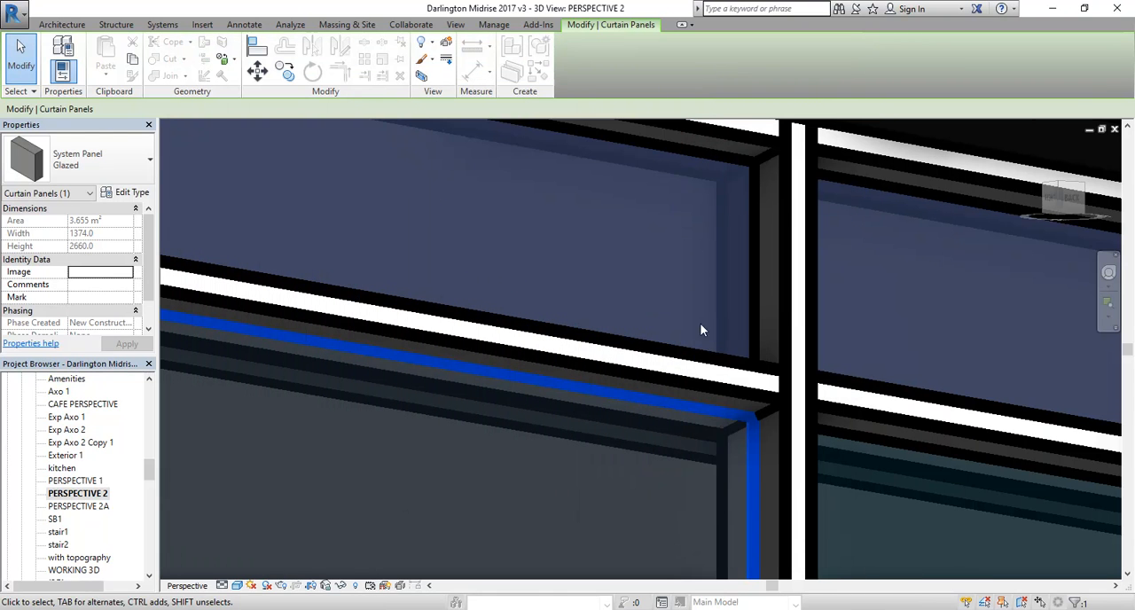
scroll(508, 419, "down", 3)
middle_click_drag(509, 420, 482, 219)
scroll(465, 318, "down", 3)
scroll(623, 328, "down", 5)
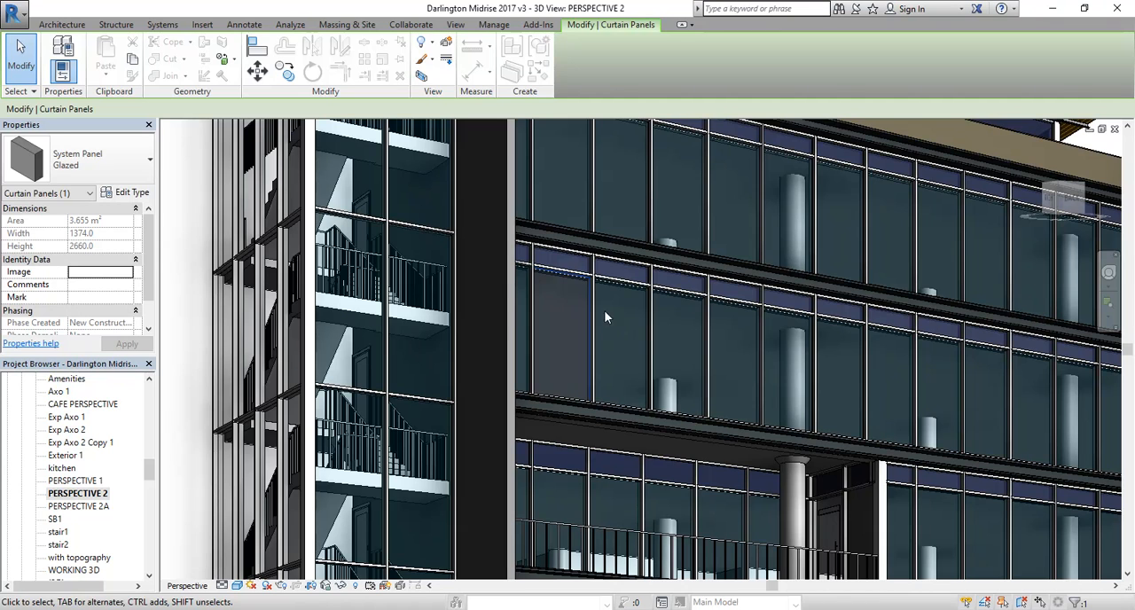
Step: Check the material assigned to the stair curtain wall's glazed panel type, leaving the type settings as they are
scroll(549, 299, "up", 3)
scroll(363, 251, "up", 5)
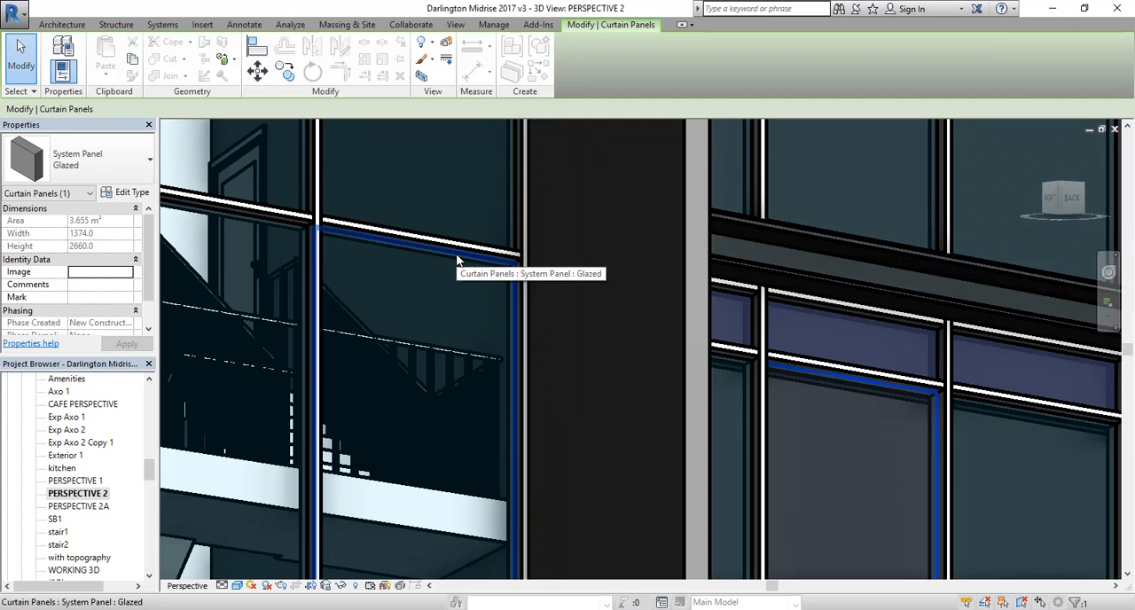
left_click(456, 255)
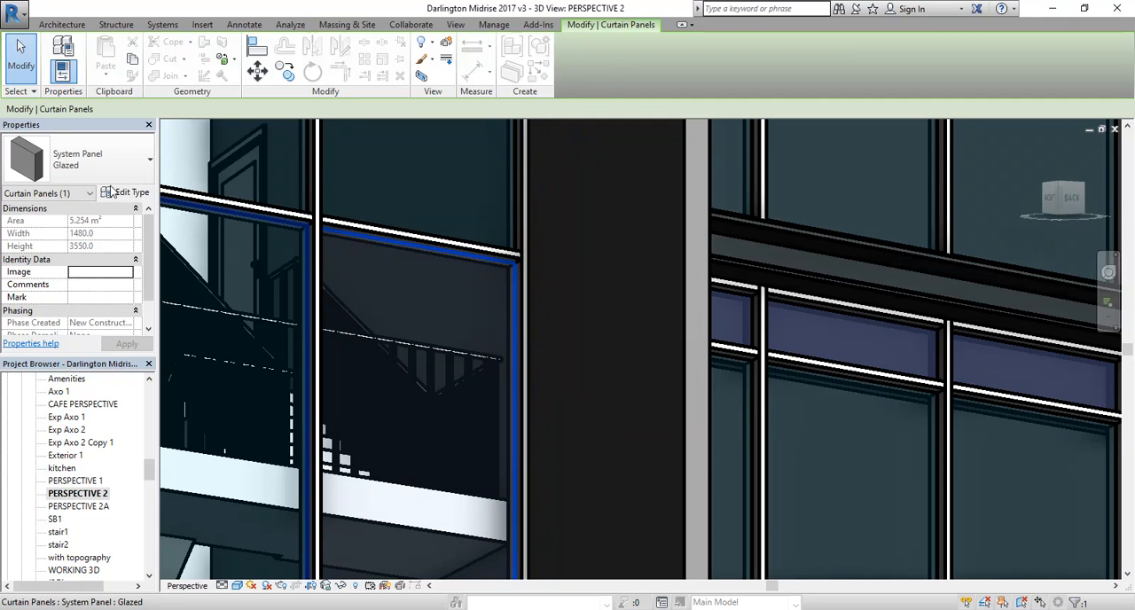
left_click(128, 194)
left_click(601, 302)
left_click(601, 303)
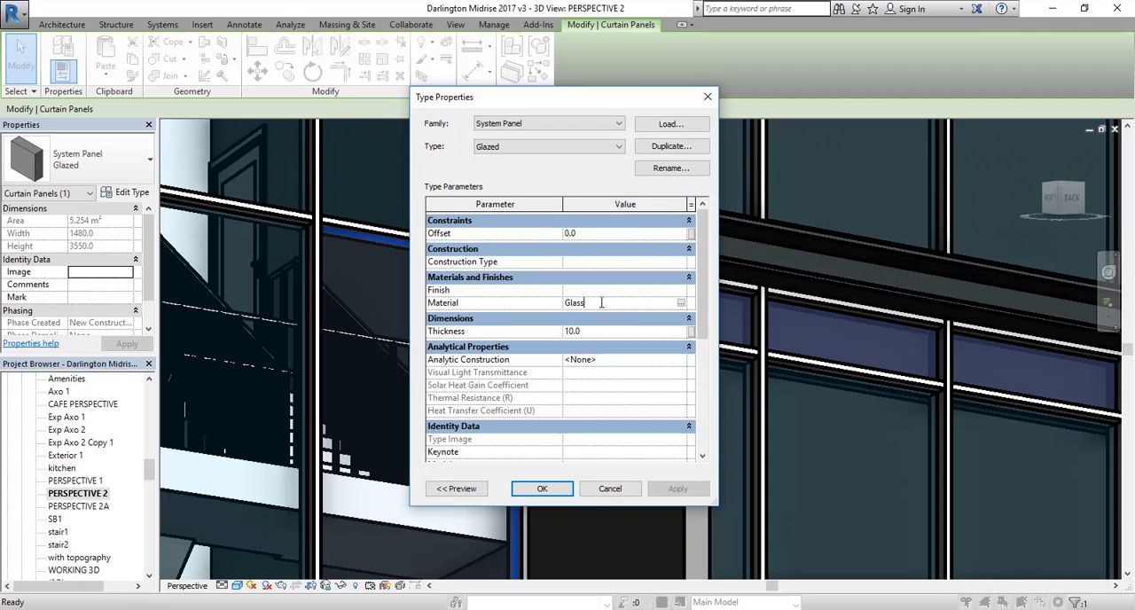
left_click(596, 491)
Step: Open the material of the Glazed - Colourback dark grey panel type used for the short panels above the windows
middle_click_drag(847, 316, 639, 252)
scroll(639, 251, "up", 5)
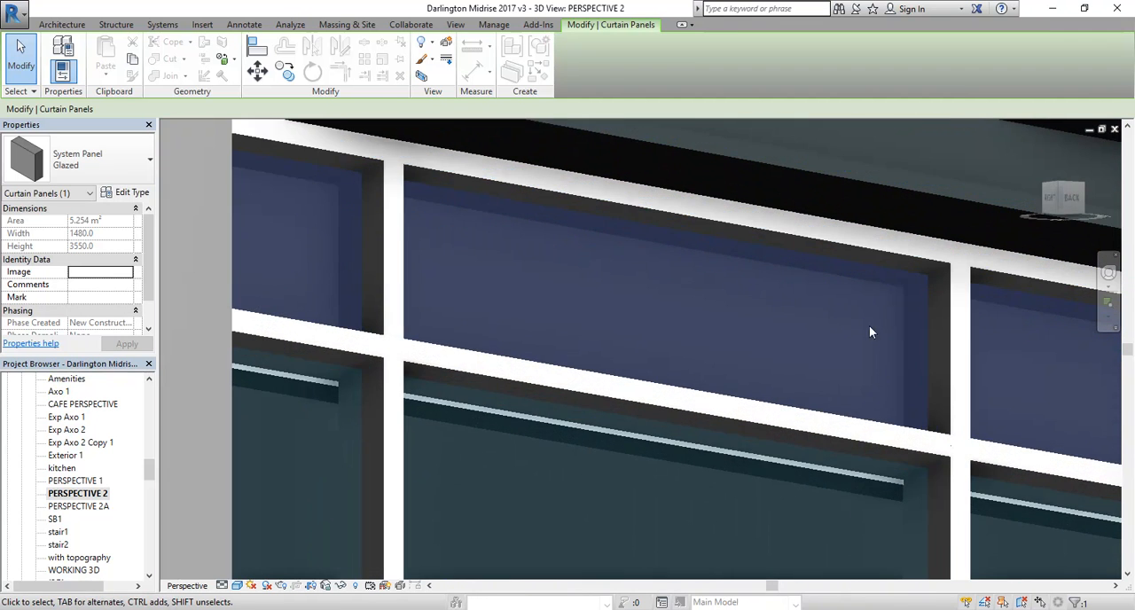
left_click(930, 324)
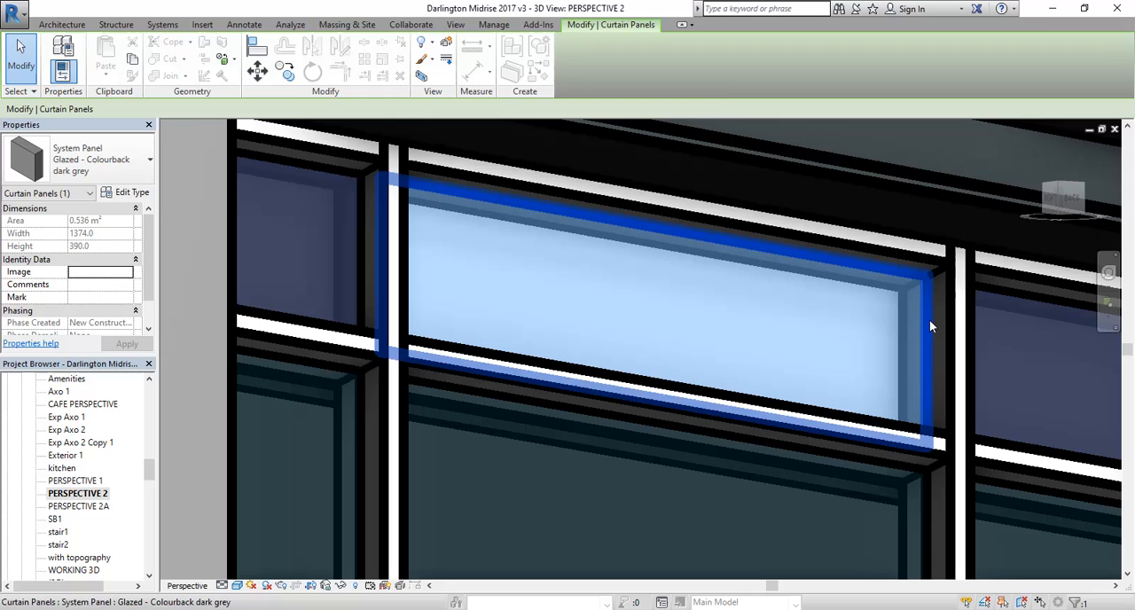
left_click(129, 193)
left_click(595, 303)
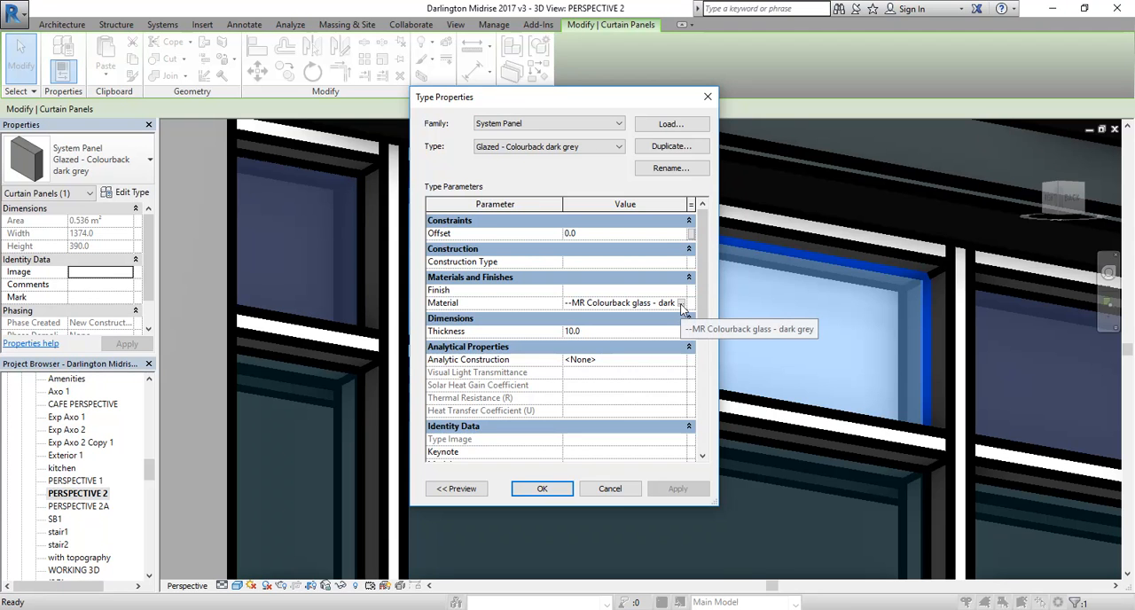
left_click(681, 304)
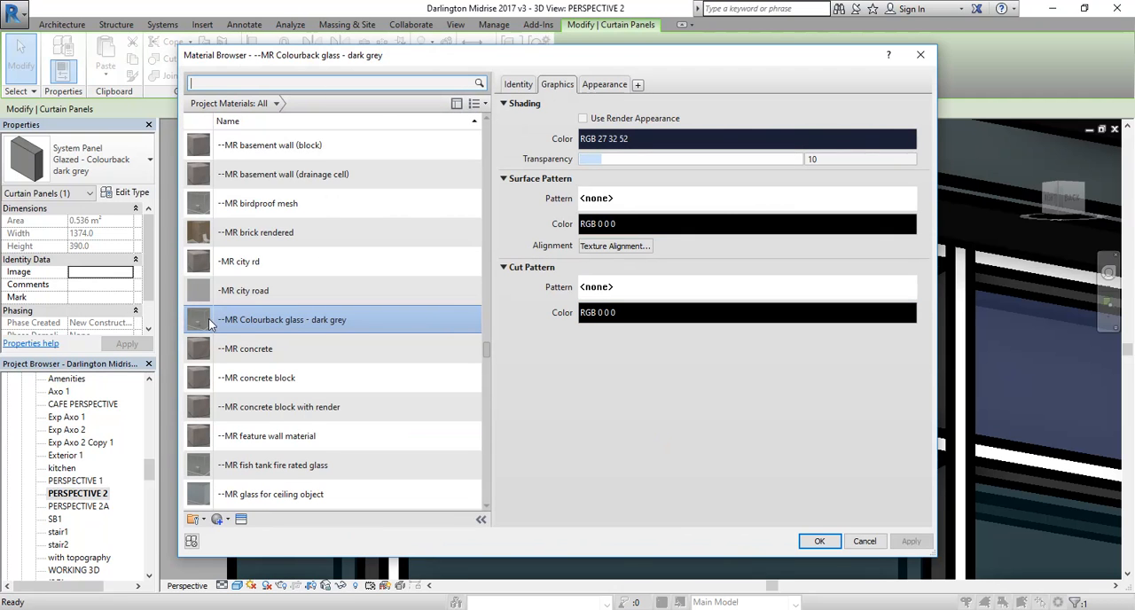
Step: Raise the glazing reflectance in the appearance of the --MR Colourback glass - dark grey material and accept the material and type settings
left_click(604, 86)
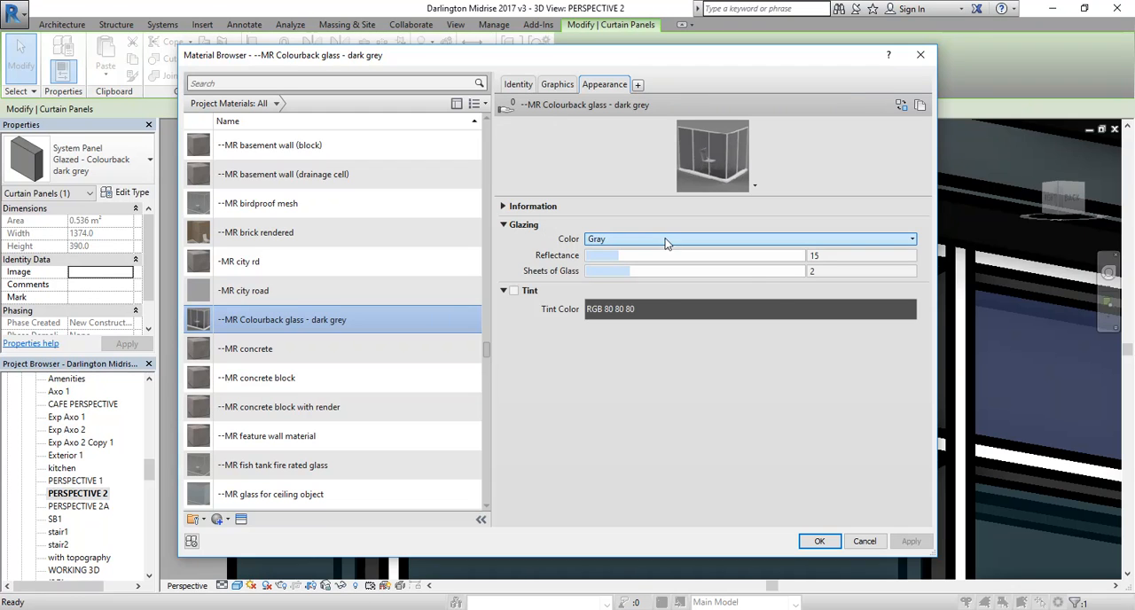
left_click_drag(621, 255, 666, 259)
left_click(819, 541)
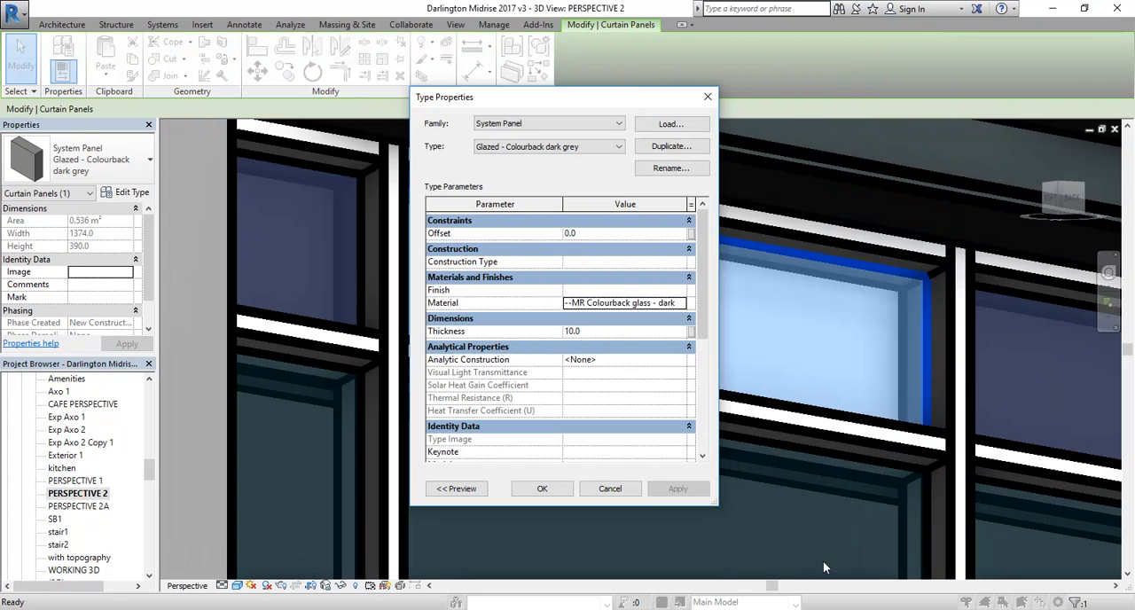
left_click(541, 490)
scroll(642, 509, "up", 5)
key("Escape")
scroll(573, 279, "down", 10)
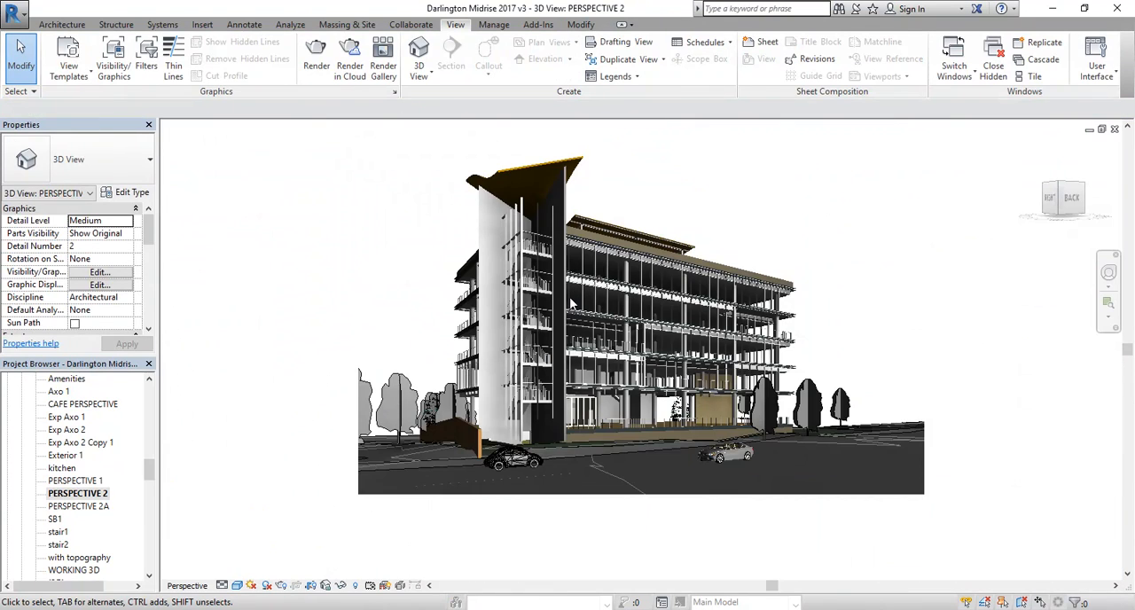
scroll(572, 304, "up", 3)
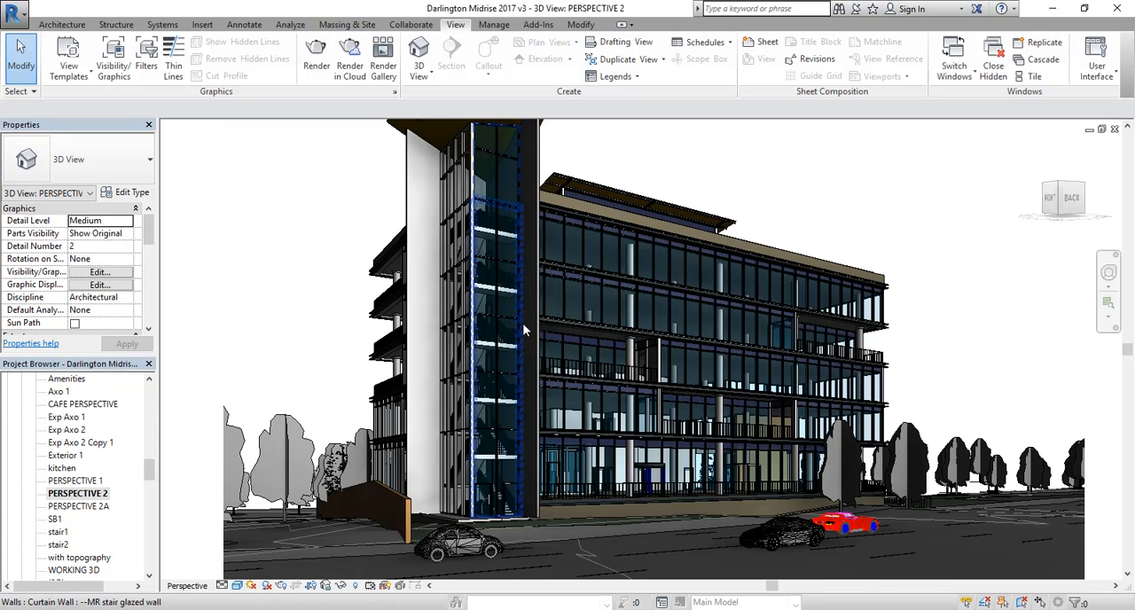
key("r")
key("r")
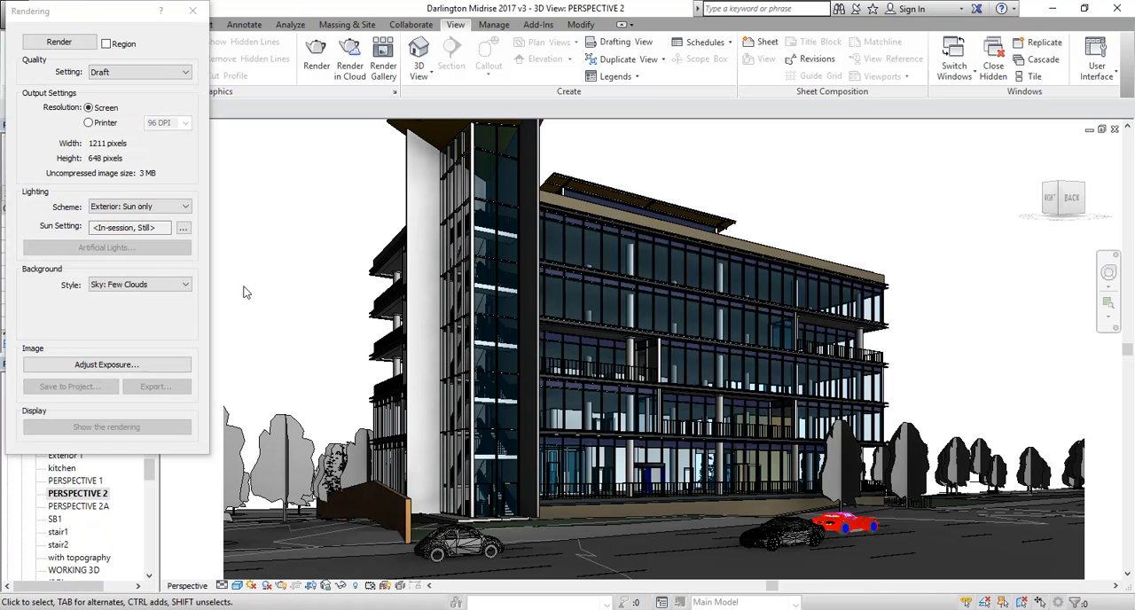
left_click_drag(86, 11, 152, 66)
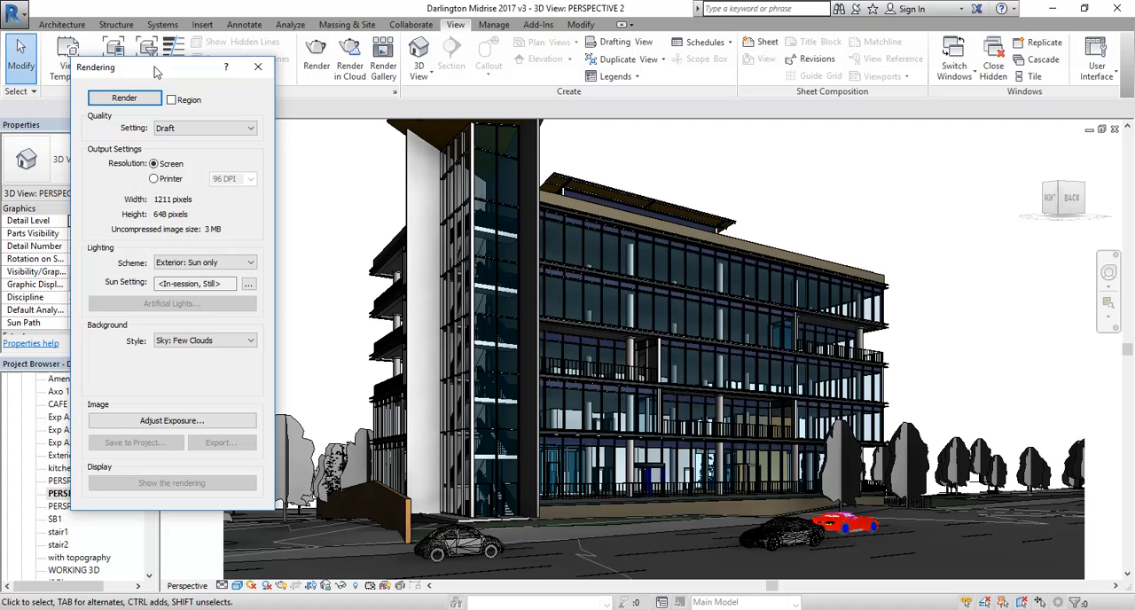
left_click(256, 68)
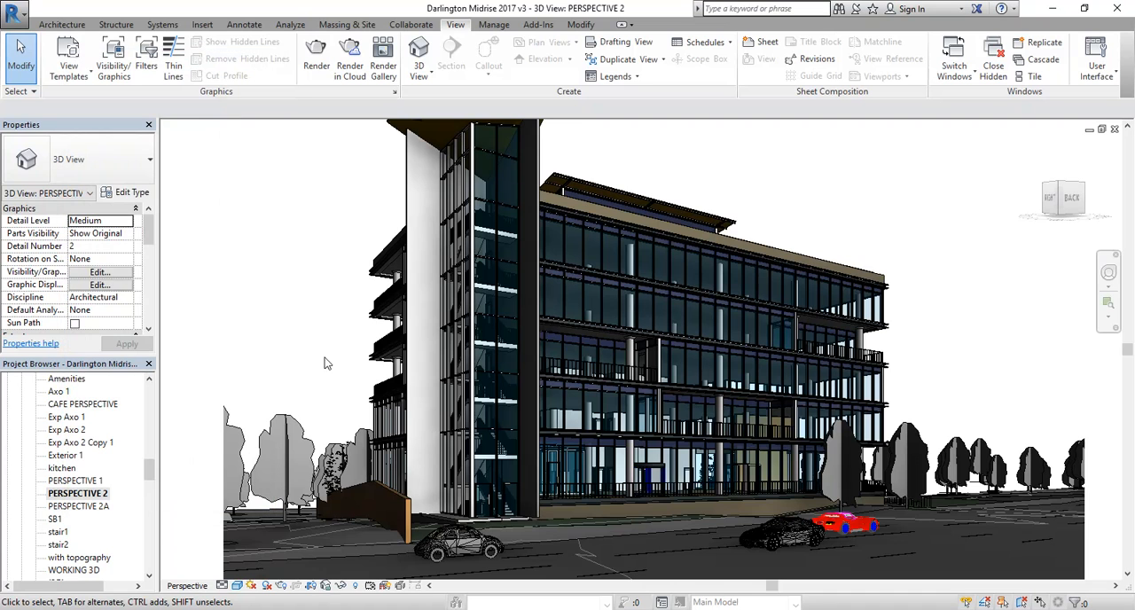
Step: Turn on region rendering for the perspective view and shrink the region to about 293 by 160 pixels over the upper floors beside the stair tower
left_click(281, 587)
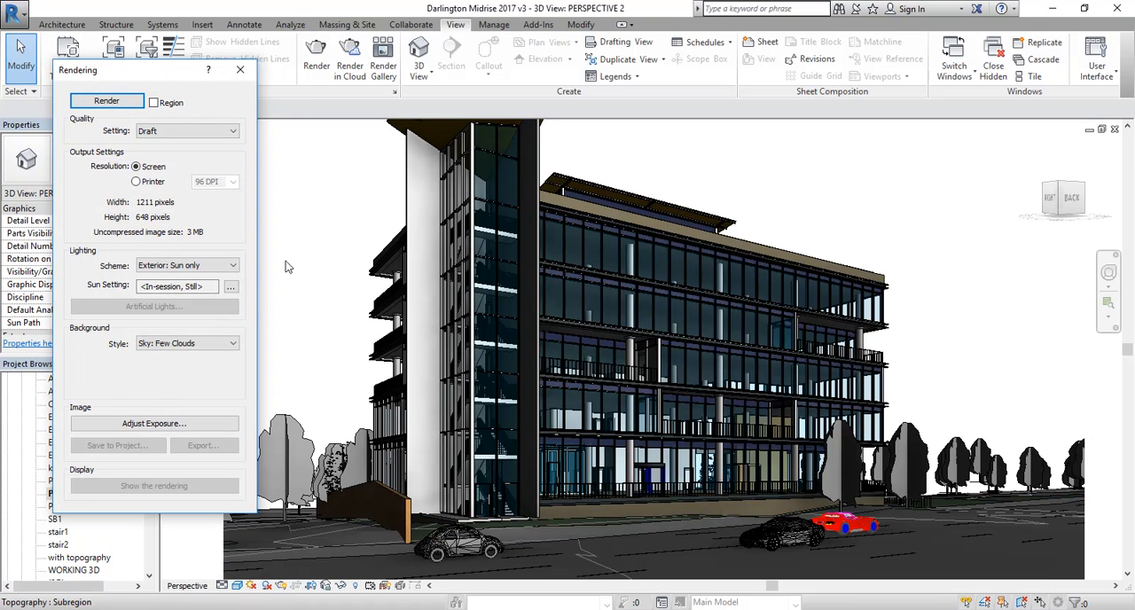
left_click(153, 103)
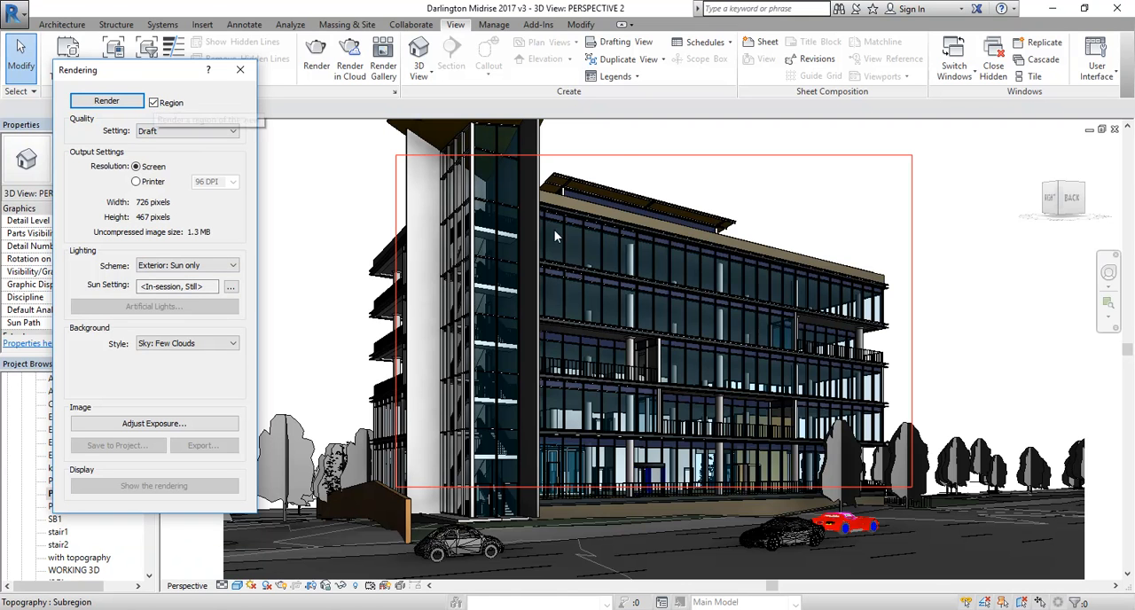
left_click(642, 156)
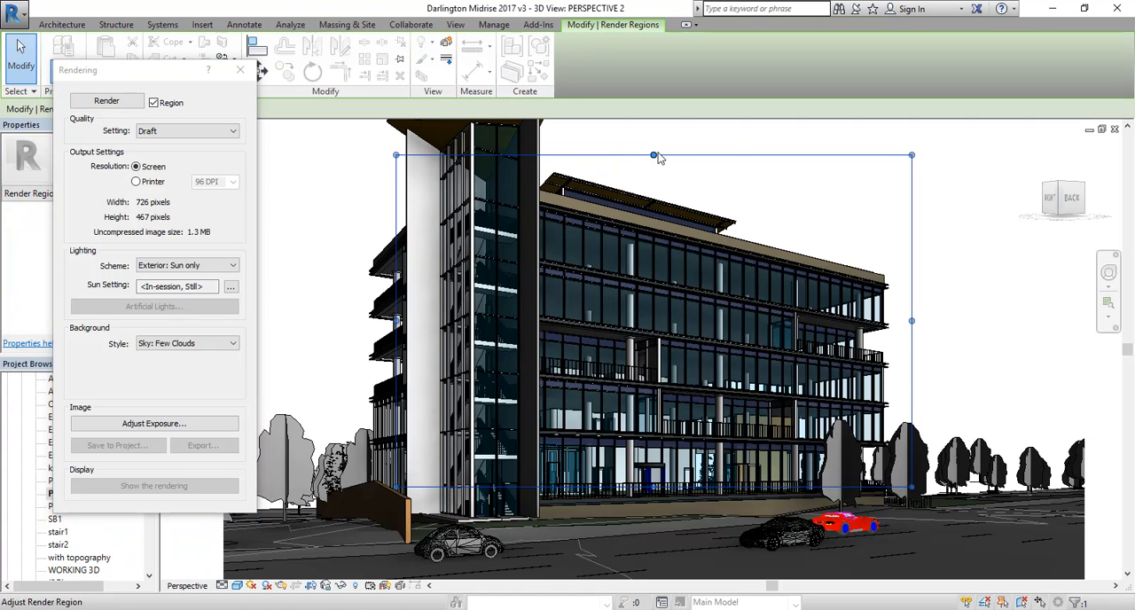
left_click_drag(653, 156, 653, 199)
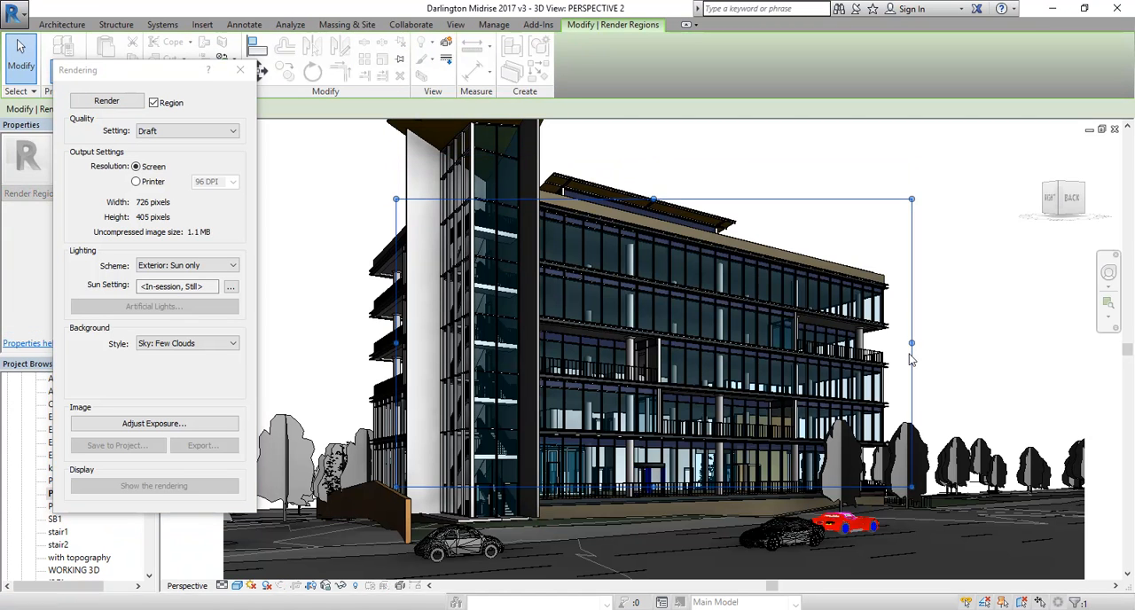
left_click_drag(915, 347, 720, 346)
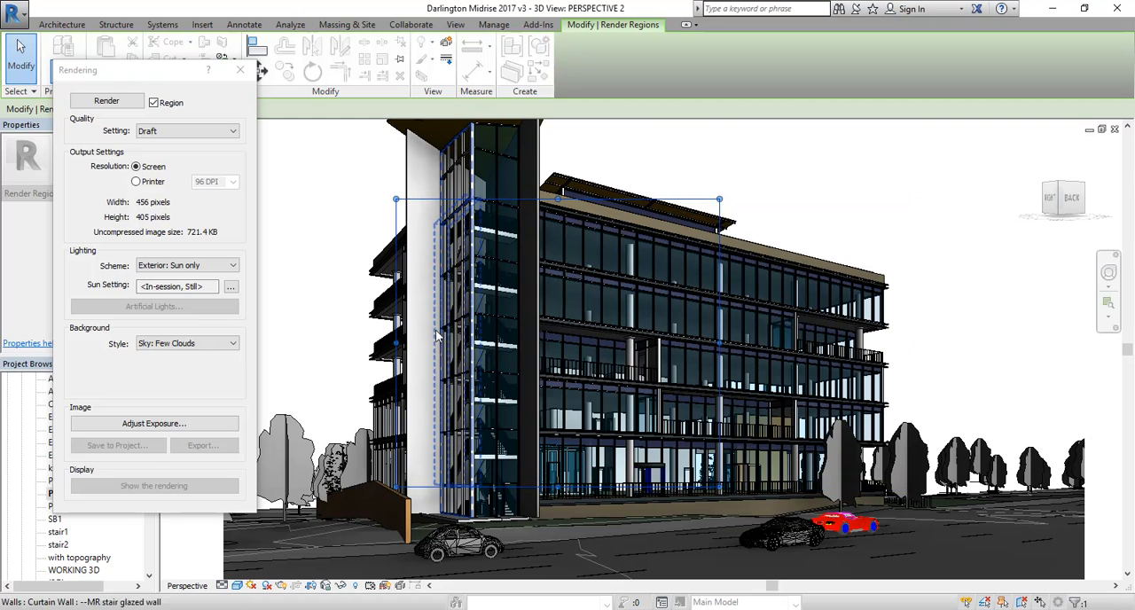
left_click_drag(397, 346, 512, 344)
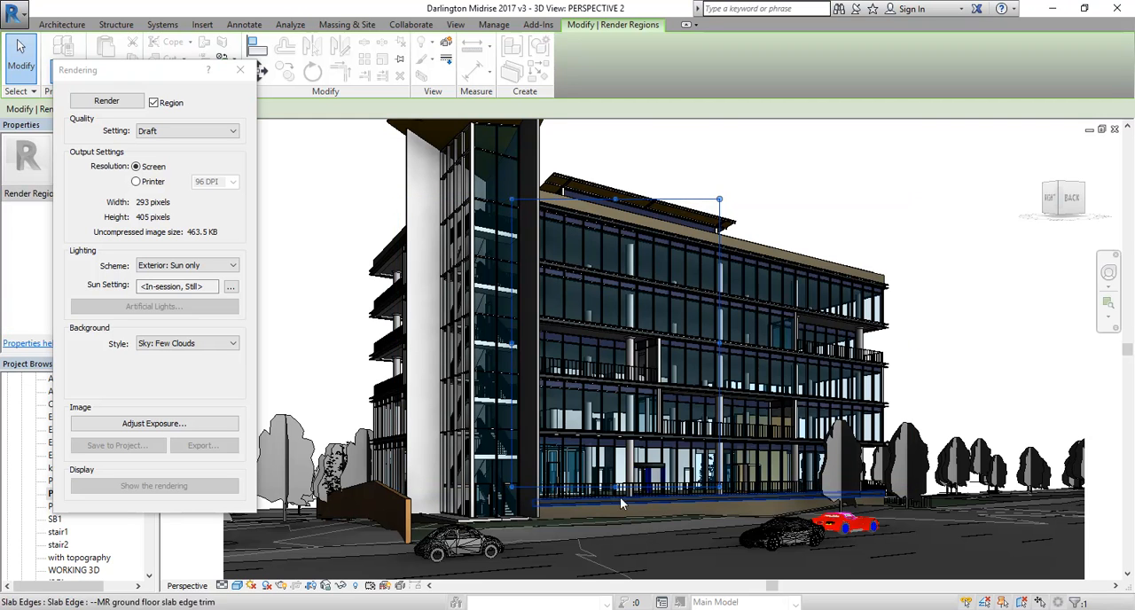
left_click_drag(620, 448, 619, 313)
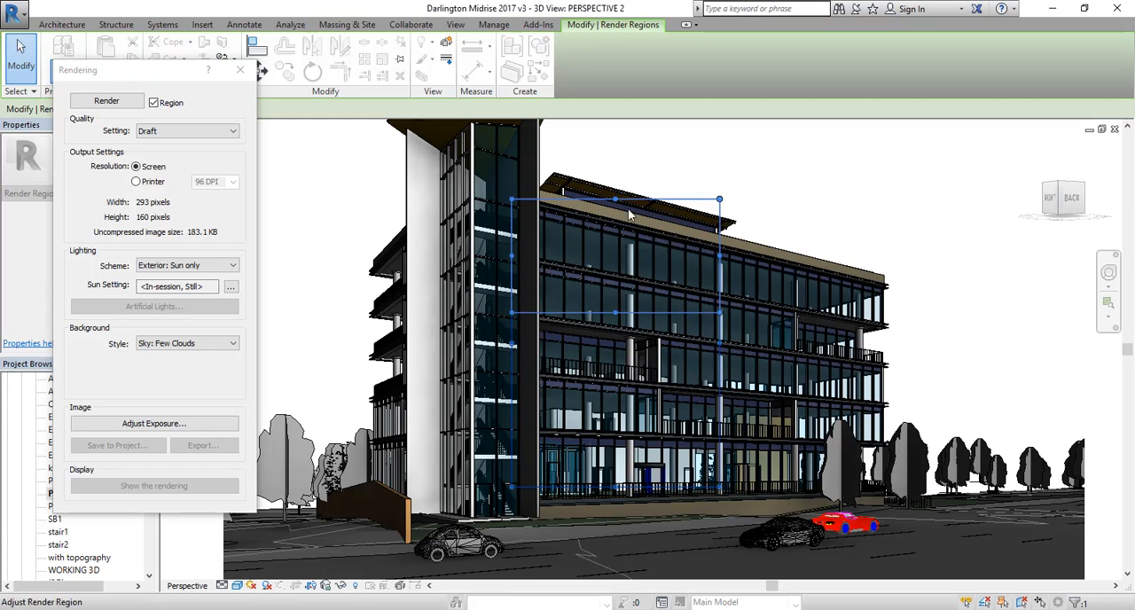
Step: Refine the render region to about 218 by 198 pixels, covering the dark shear wall and the adjoining upper-floor glazing
left_click_drag(618, 201, 617, 223)
left_click_drag(719, 269, 659, 272)
left_click_drag(511, 268, 505, 269)
scroll(550, 372, "up", 2)
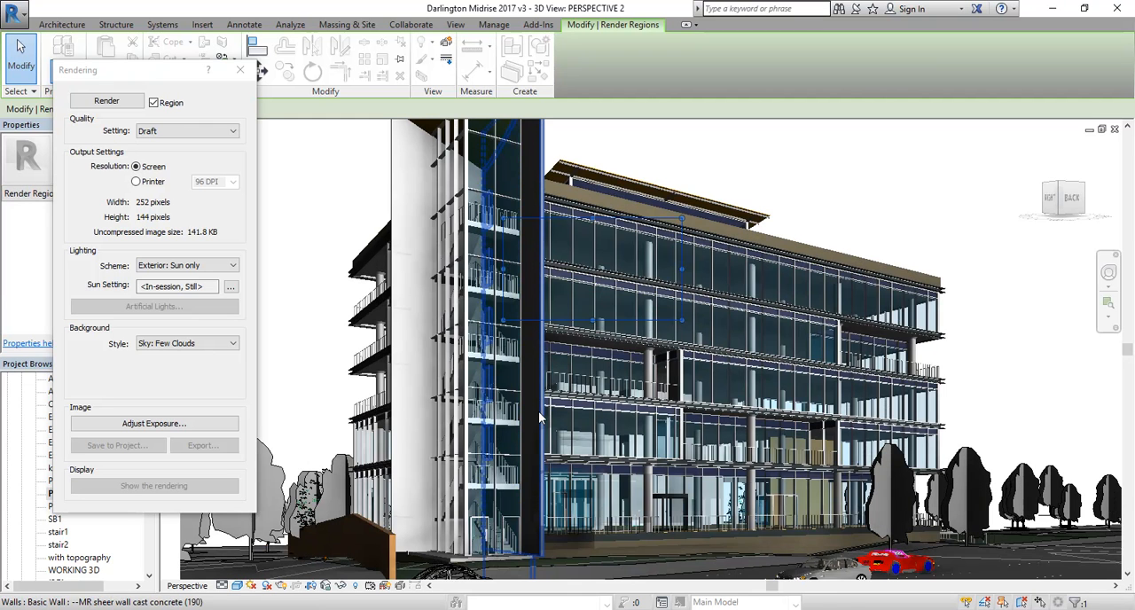
left_click_drag(592, 321, 592, 366)
scroll(590, 368, "up", 2)
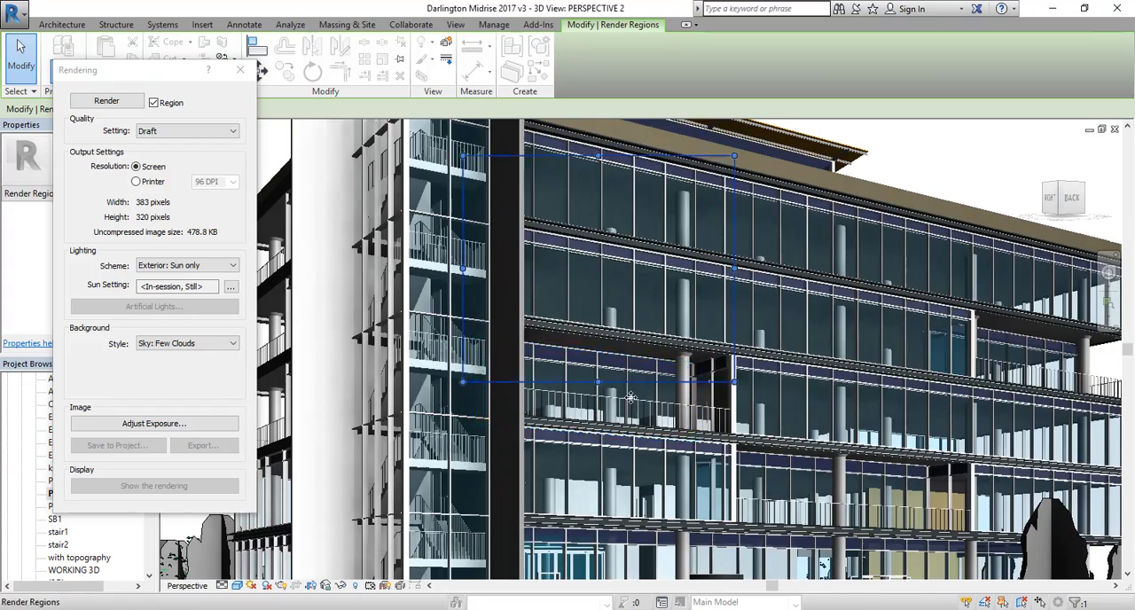
scroll(576, 306, "down", 2)
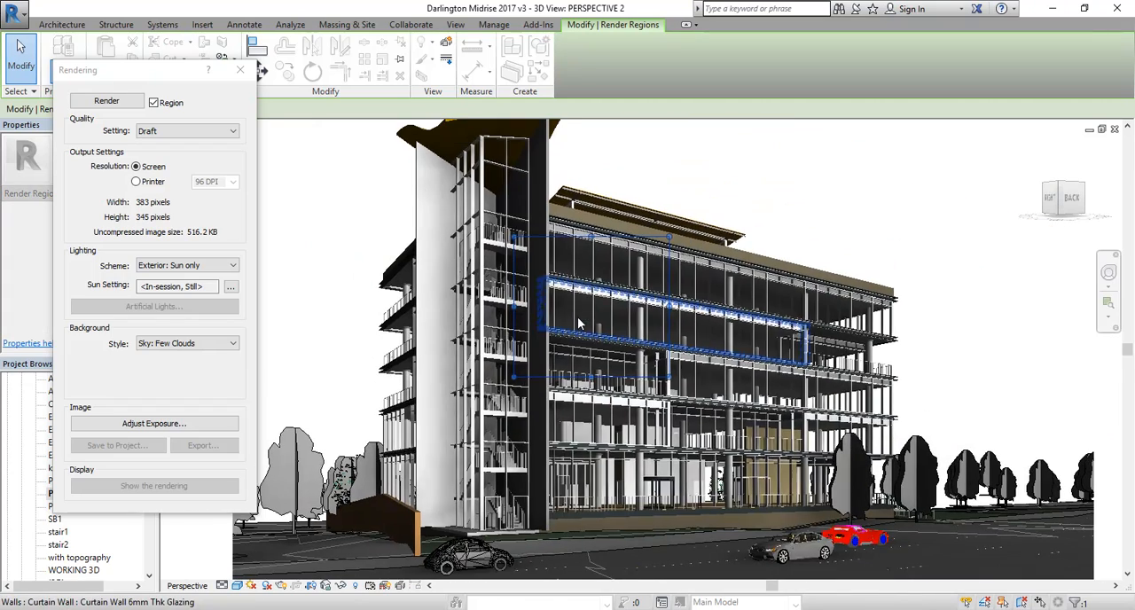
middle_click_drag(577, 310, 605, 311)
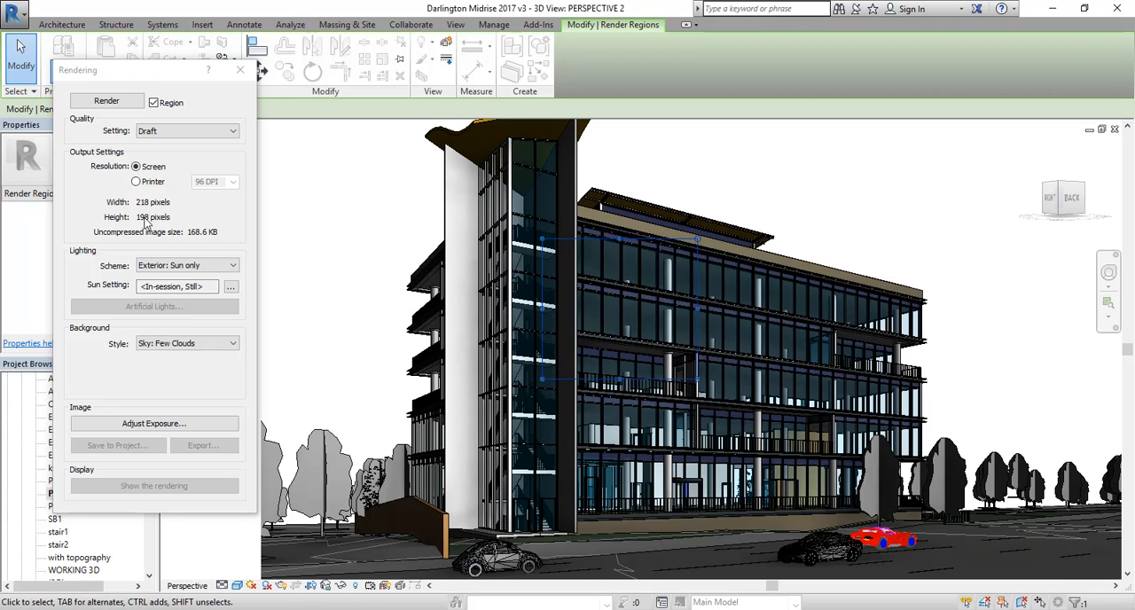
Step: Set the render quality to High, render the region, and close the rendering settings
left_click(181, 132)
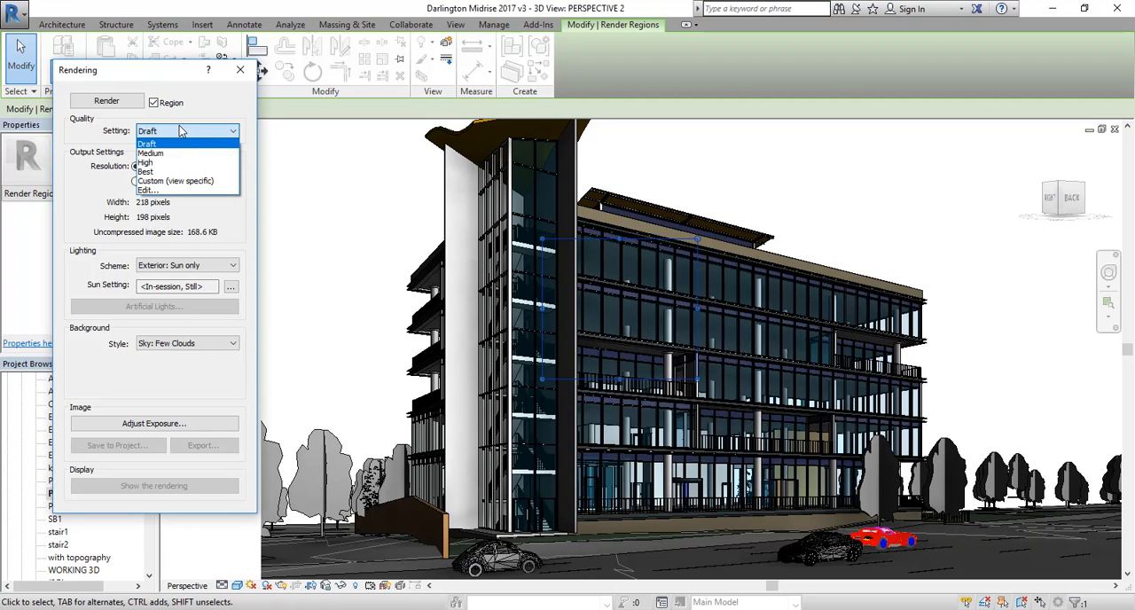
left_click(157, 162)
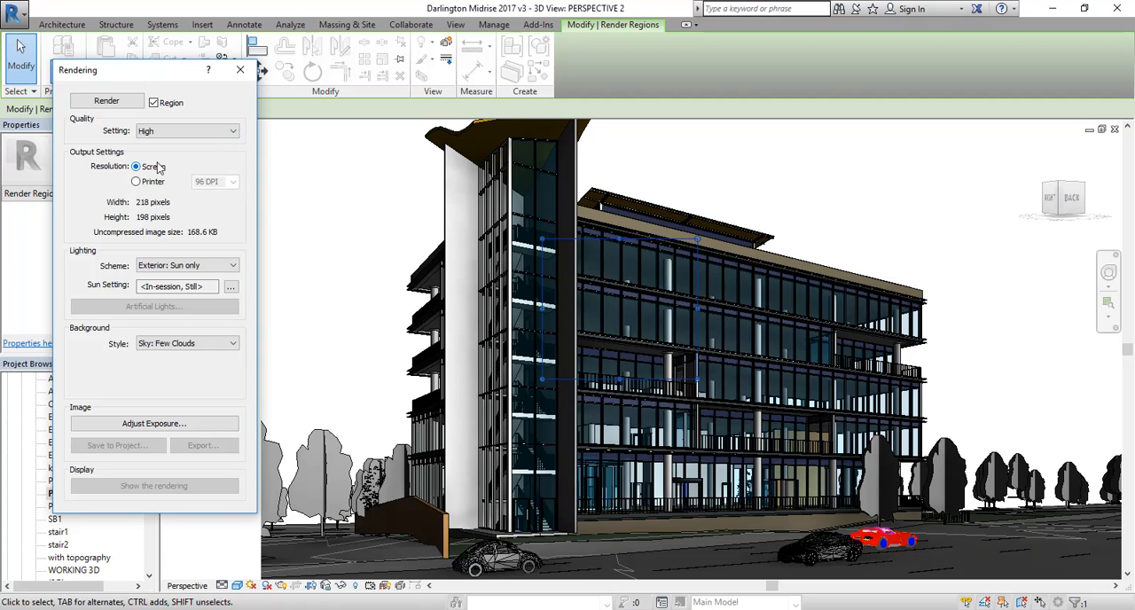
left_click(128, 102)
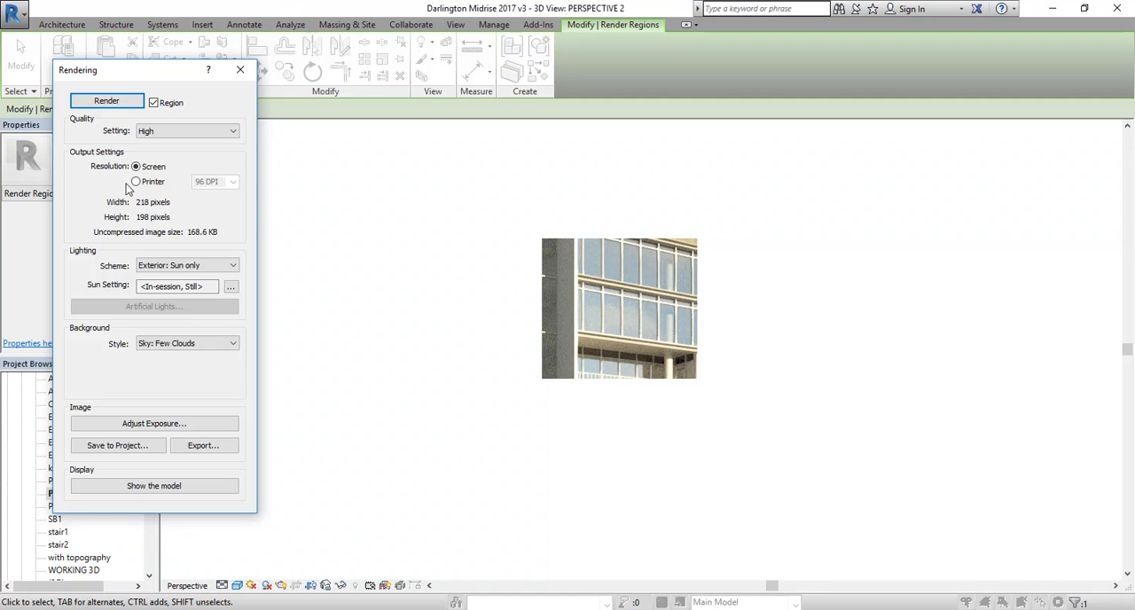
left_click(242, 71)
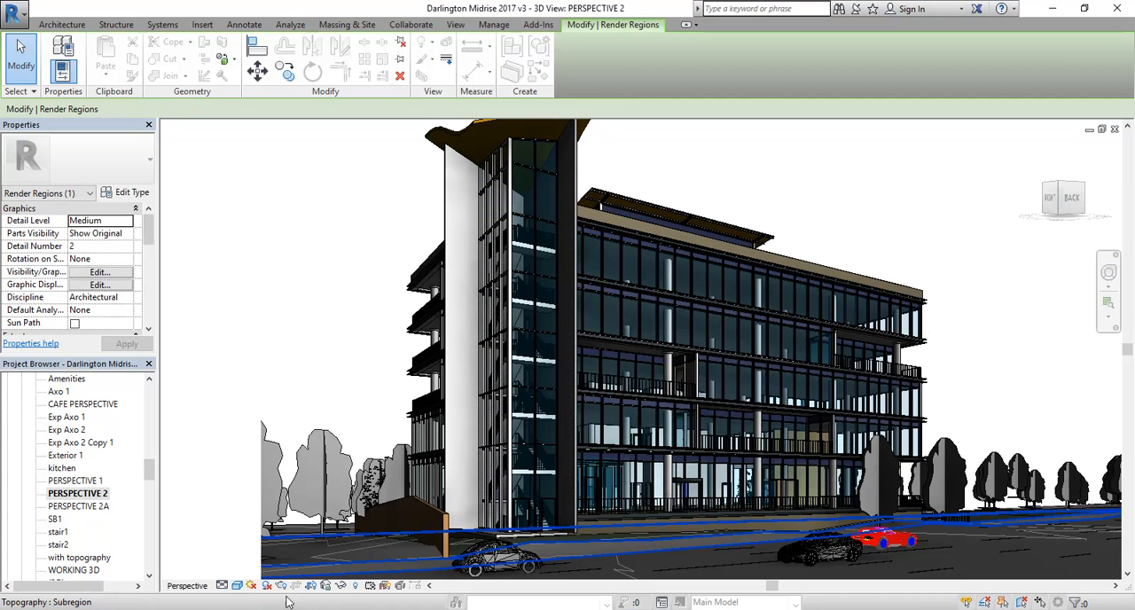
left_click(402, 609)
left_click(402, 609)
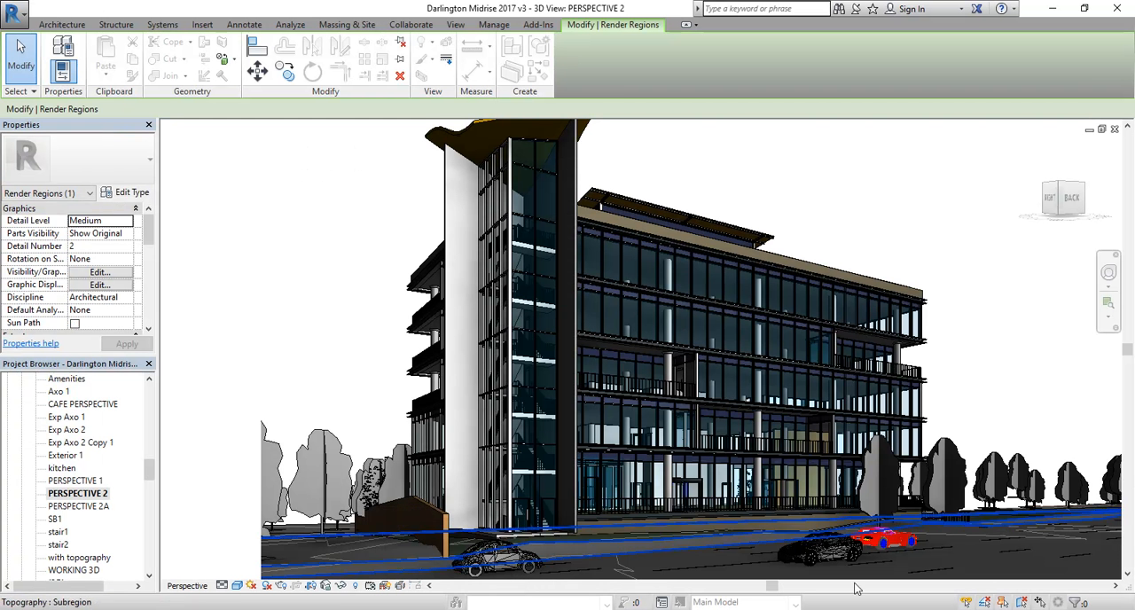
left_click(980, 609)
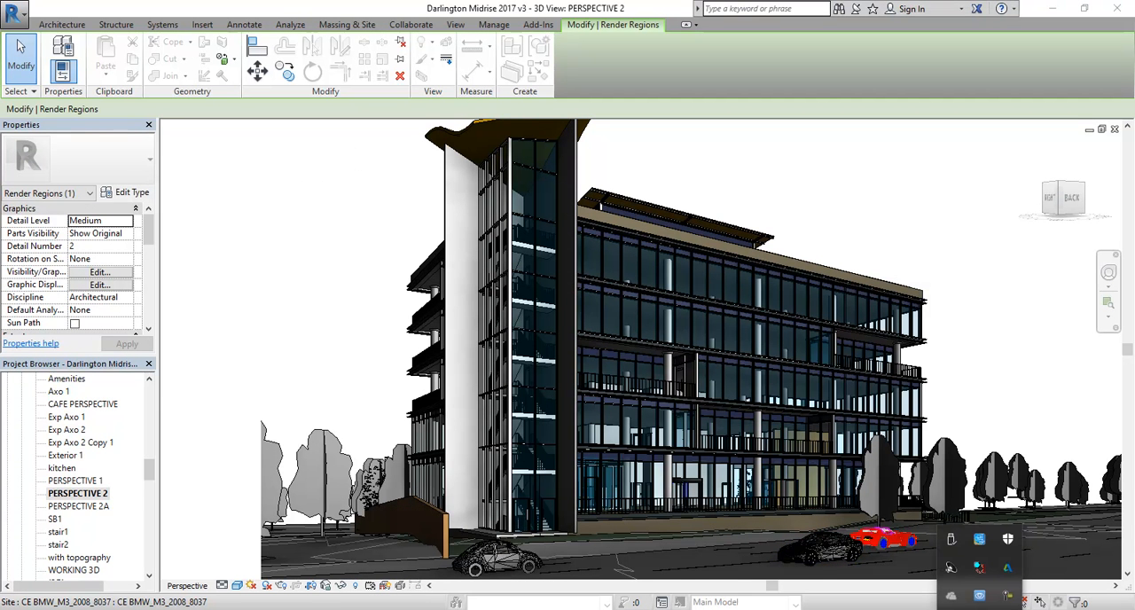